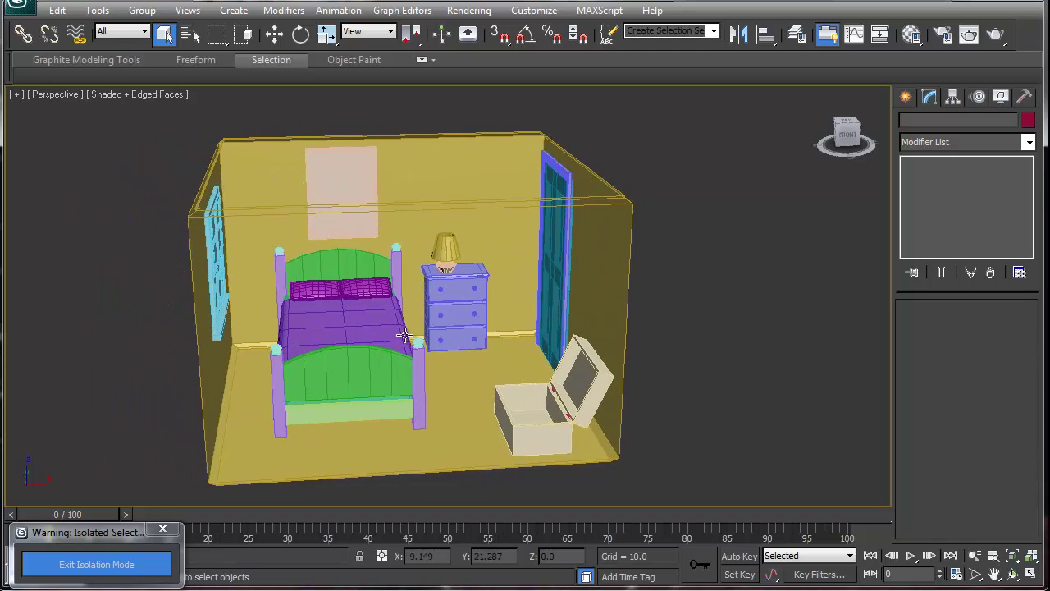
- Select the dresser and frame it close-up in the perspective view
click(466, 271)
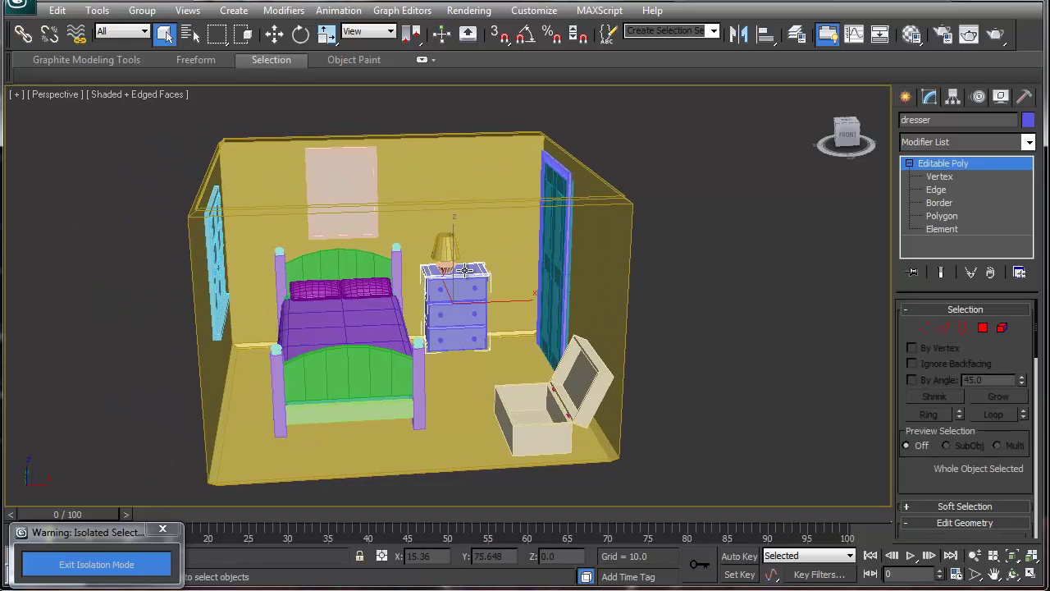
alt+middle_drag(459, 347, 472, 364)
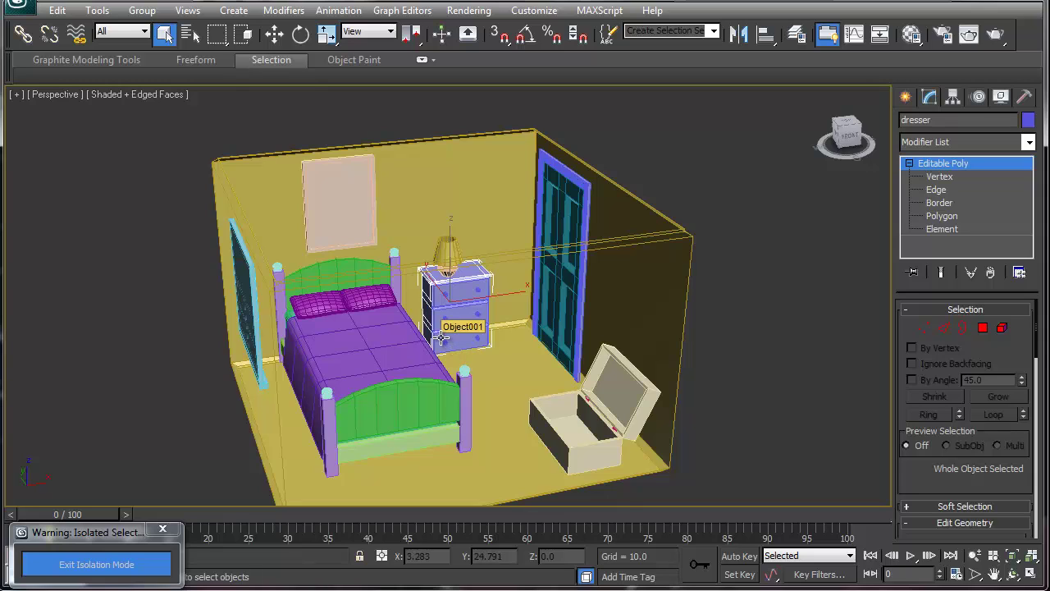
key(z)
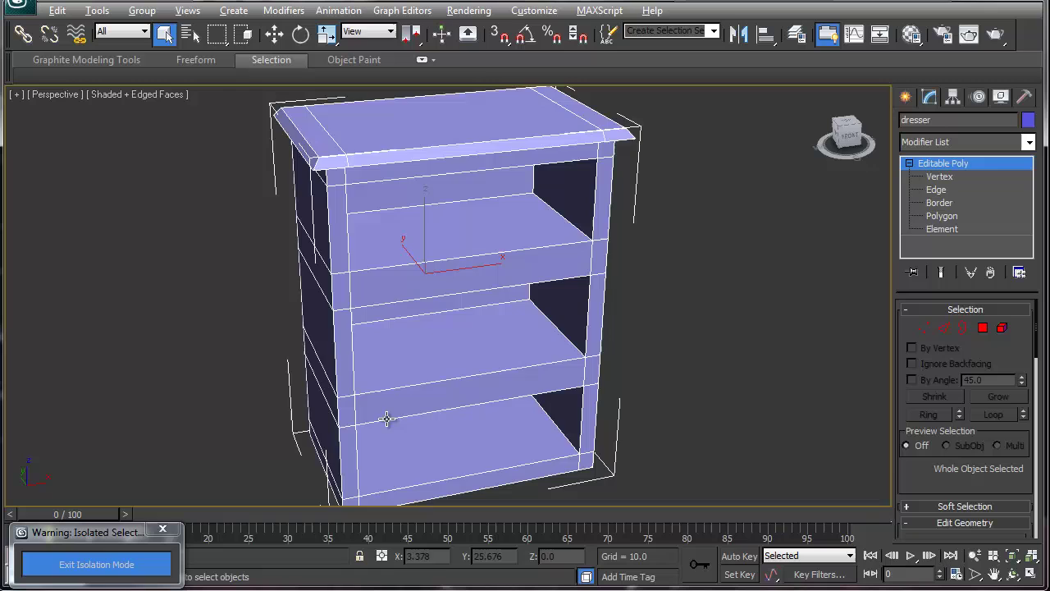
middle_drag(402, 402, 577, 386)
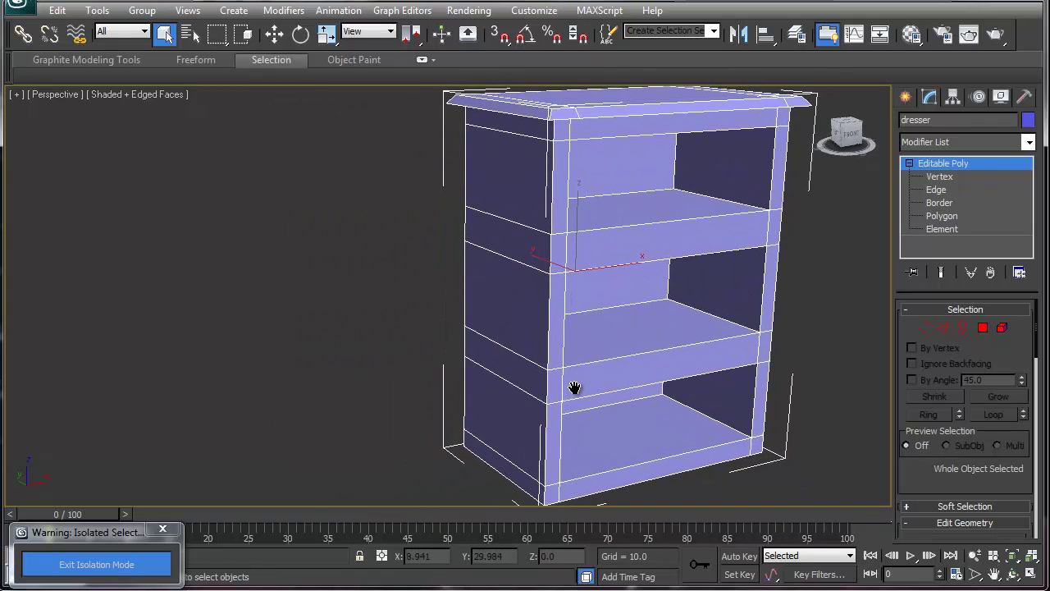
scroll(575, 372, down, 2)
scroll(554, 329, up, 2)
- Change the 01 - Default material type from Standard to Architectural
key(m)
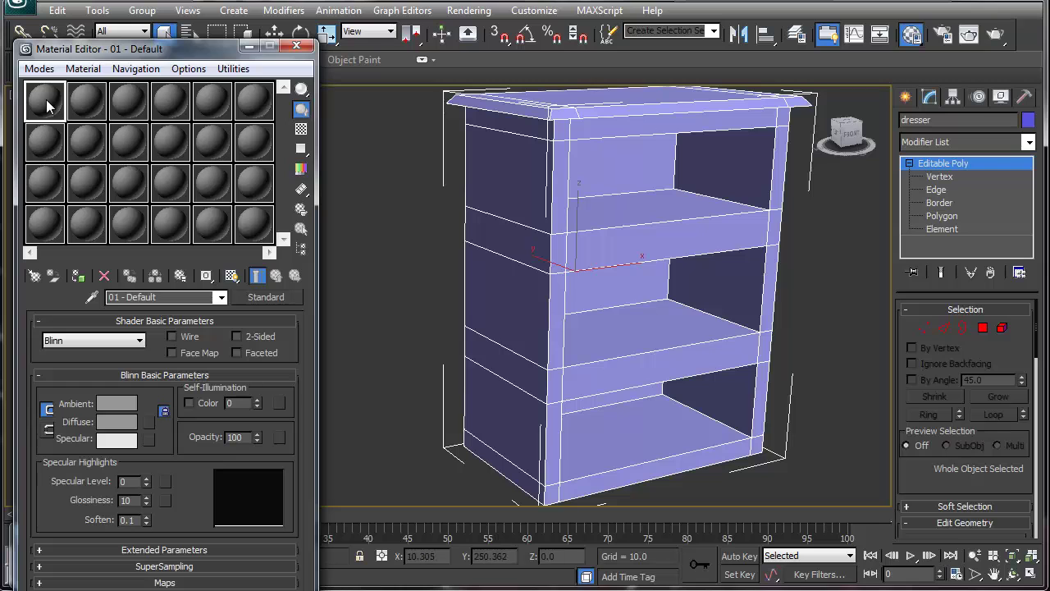
click(251, 299)
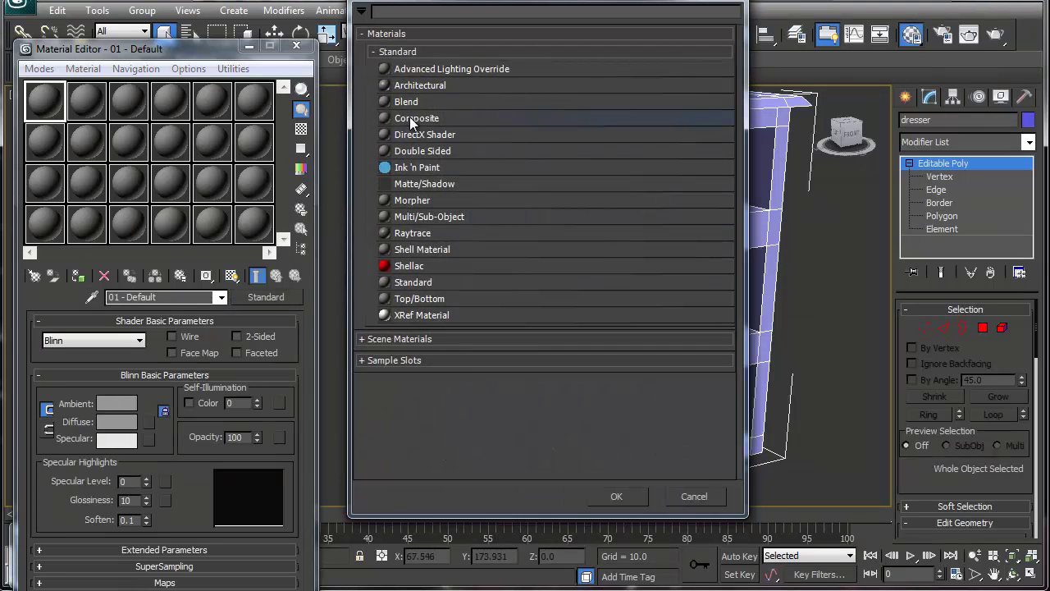
double_click(432, 85)
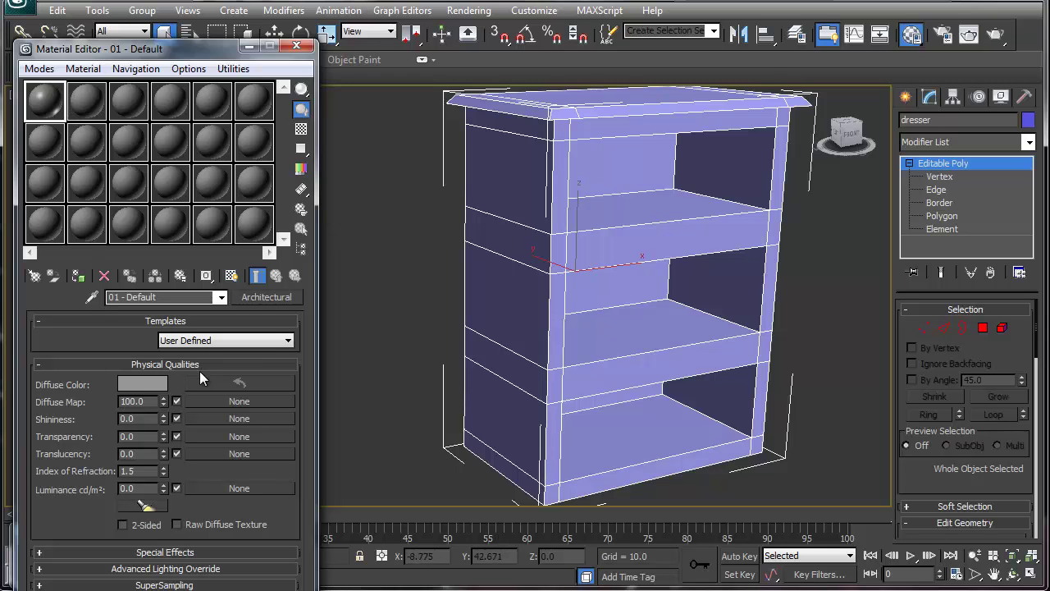
- Give it a Wood diffuse map, show it in the viewport, and apply it to the dresser
click(211, 401)
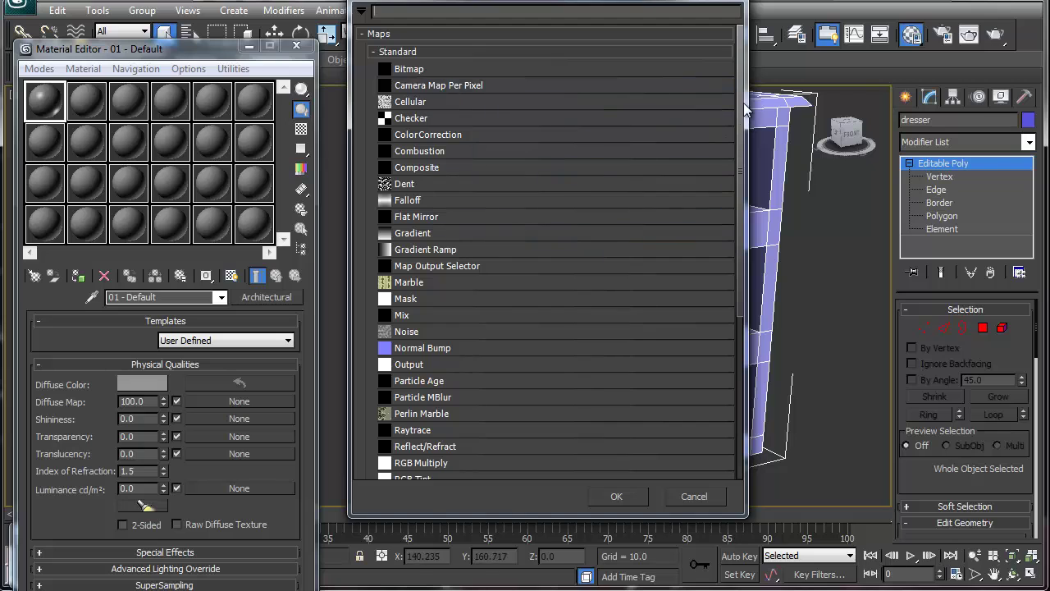
drag(738, 98, 743, 328)
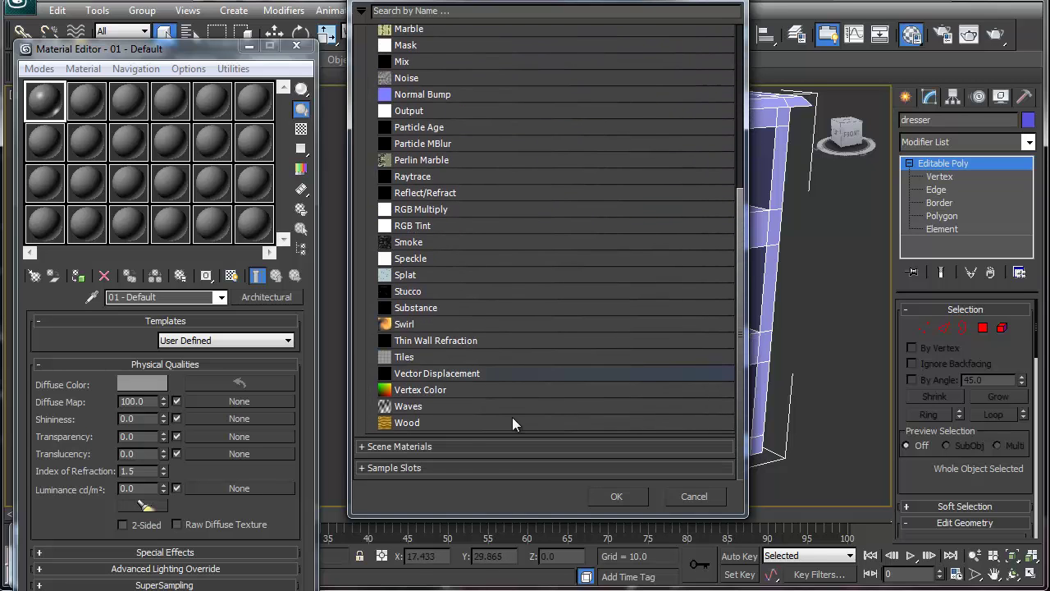
double_click(452, 424)
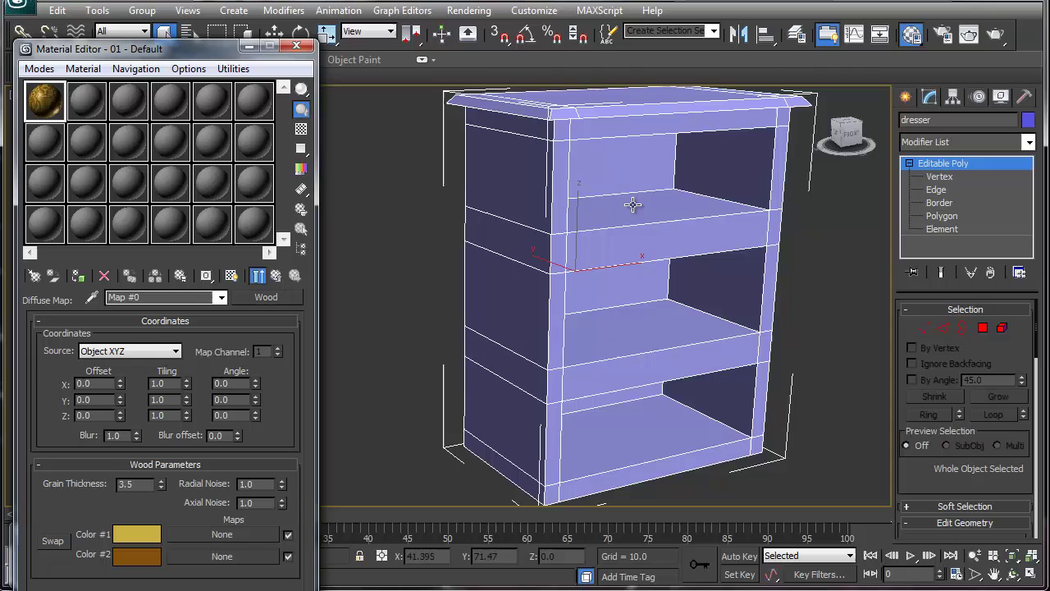
click(231, 276)
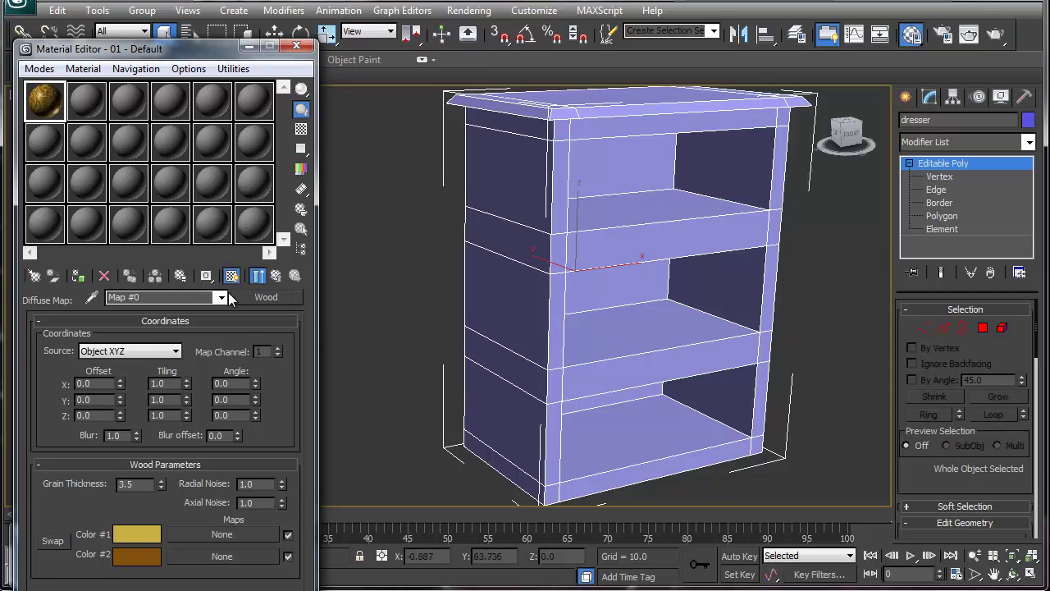
drag(44, 109, 513, 250)
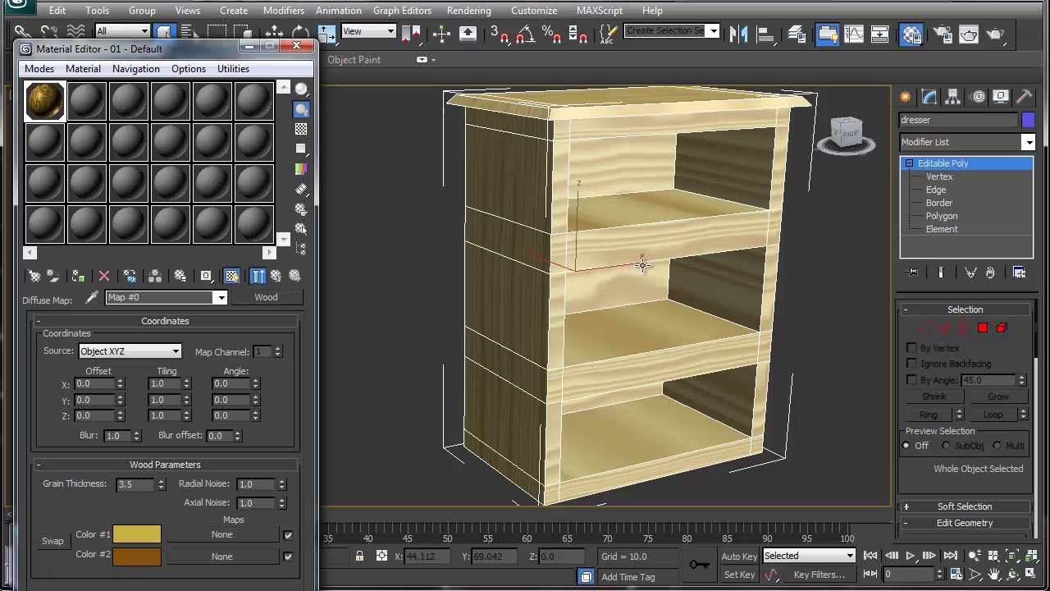
alt+middle_drag(645, 218, 650, 224)
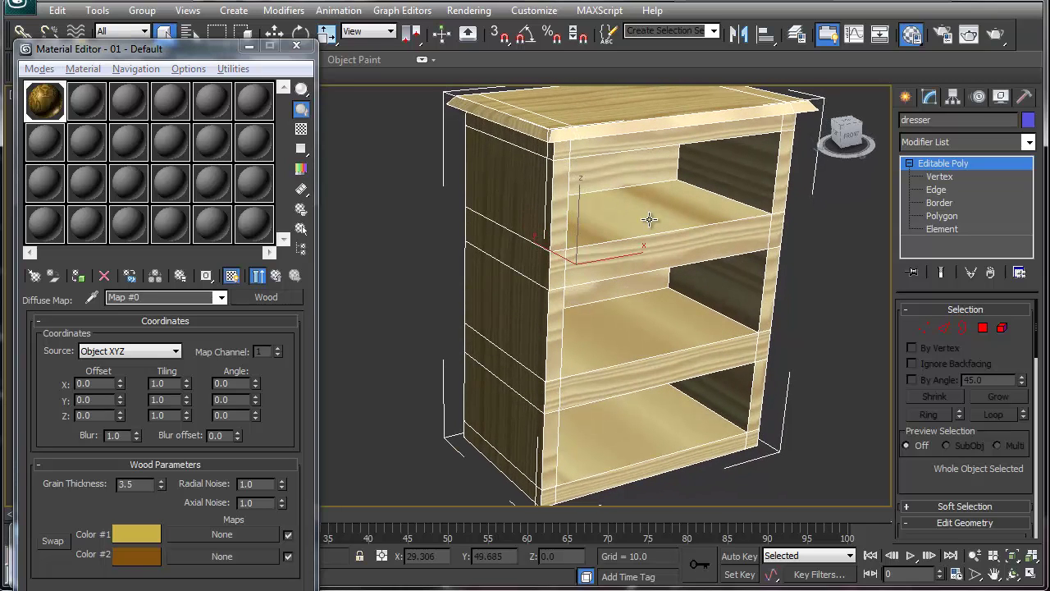
- Add a UVW Map modifier with Box mapping to the dresser and check its sides
click(1029, 142)
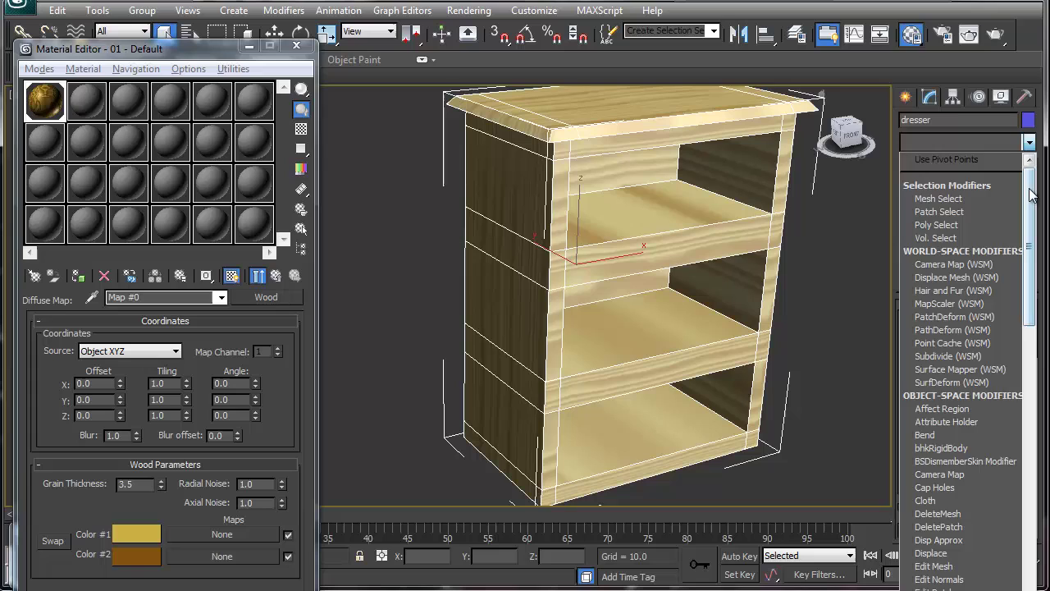
scroll(960, 328, down, 10)
scroll(960, 370, down, 8)
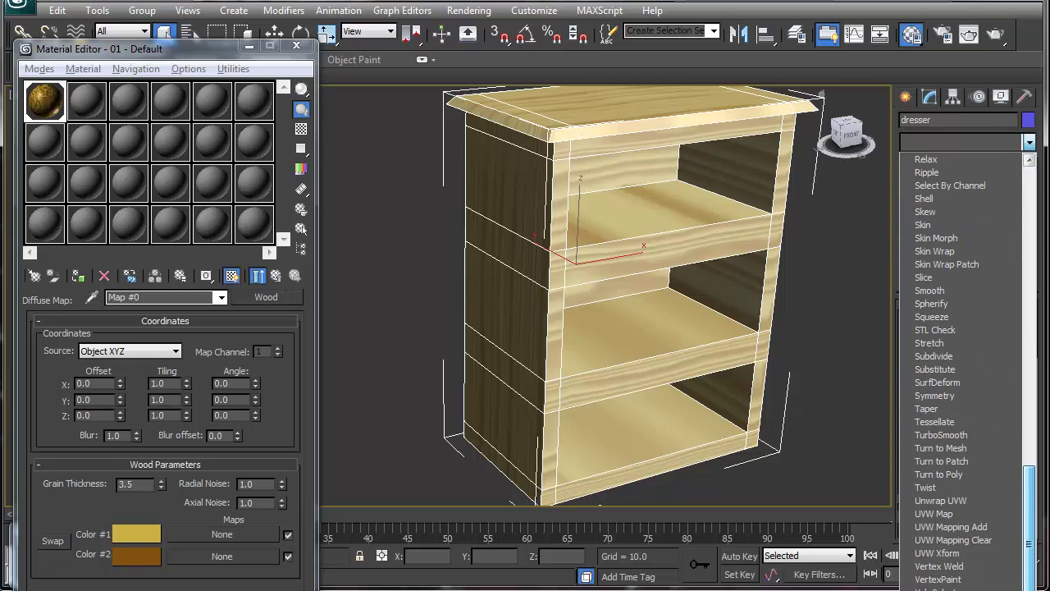
click(966, 513)
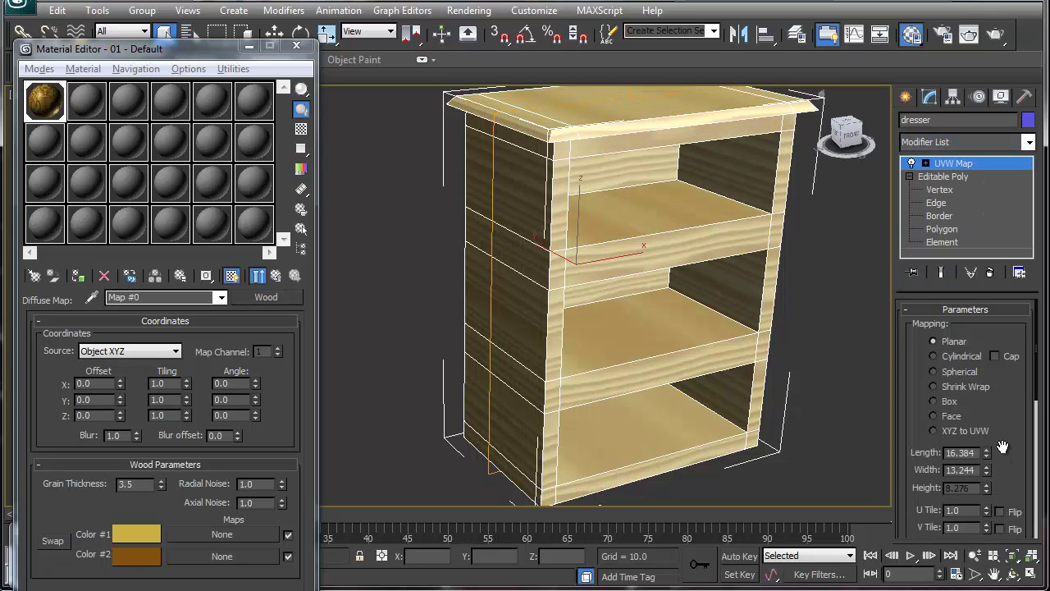
click(932, 401)
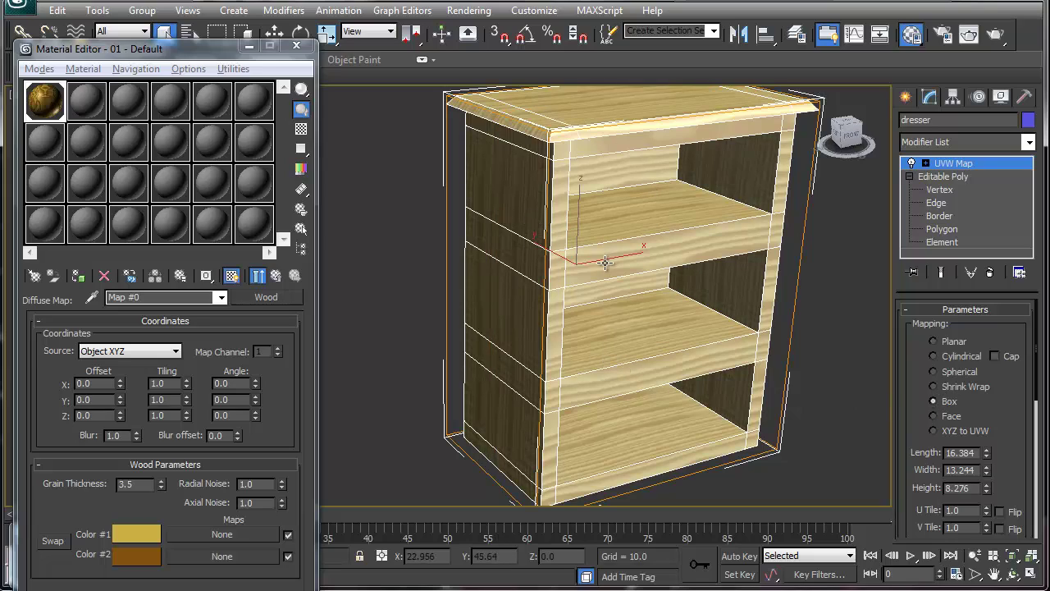
alt+middle_drag(610, 280, 621, 305)
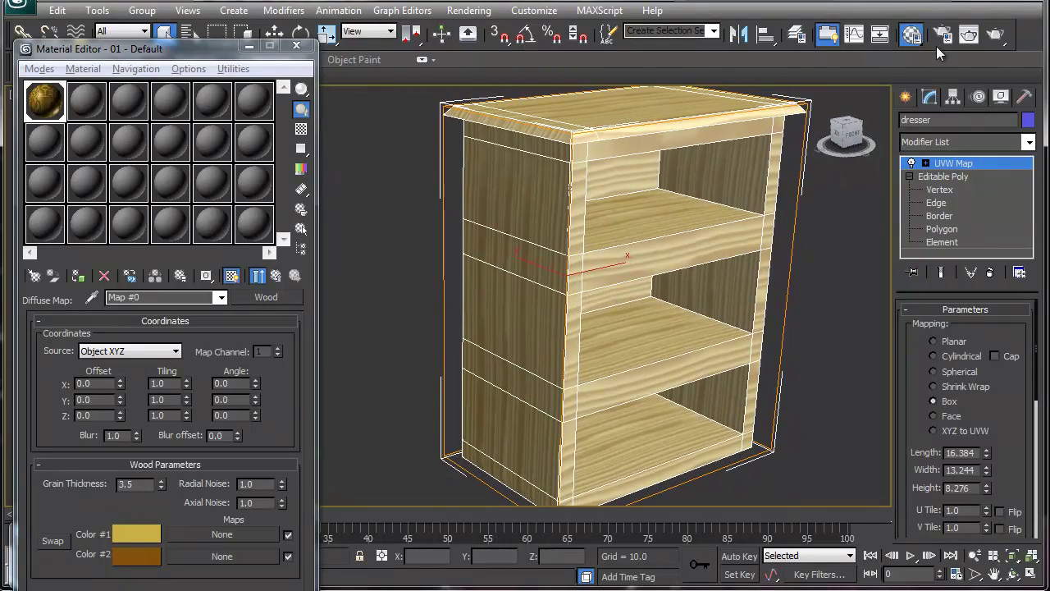
- Render the dresser, then set the wood Grain Thickness to 2 and re-render
click(995, 34)
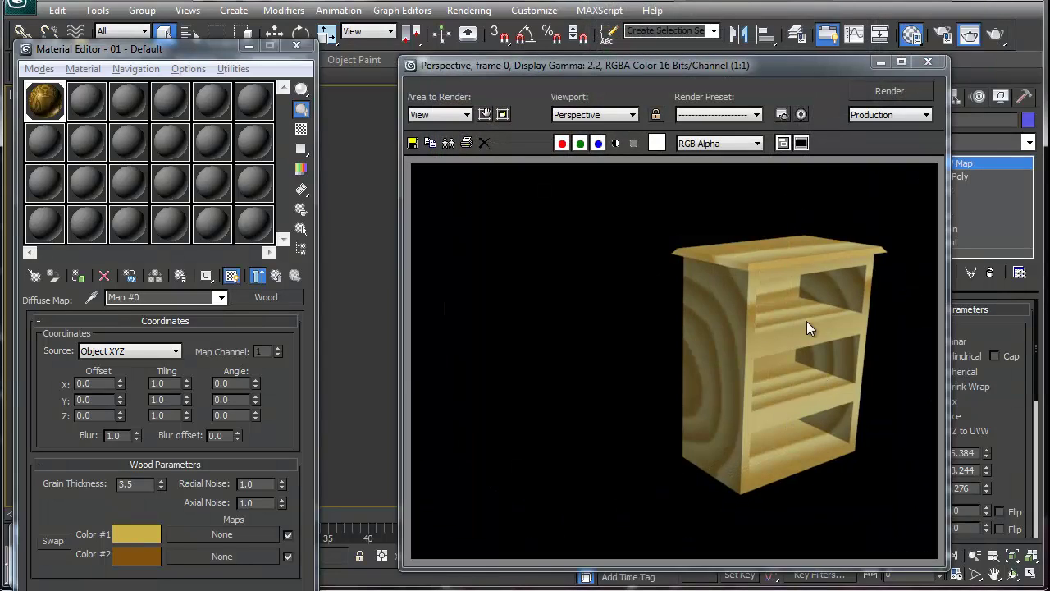
drag(816, 70, 379, 64)
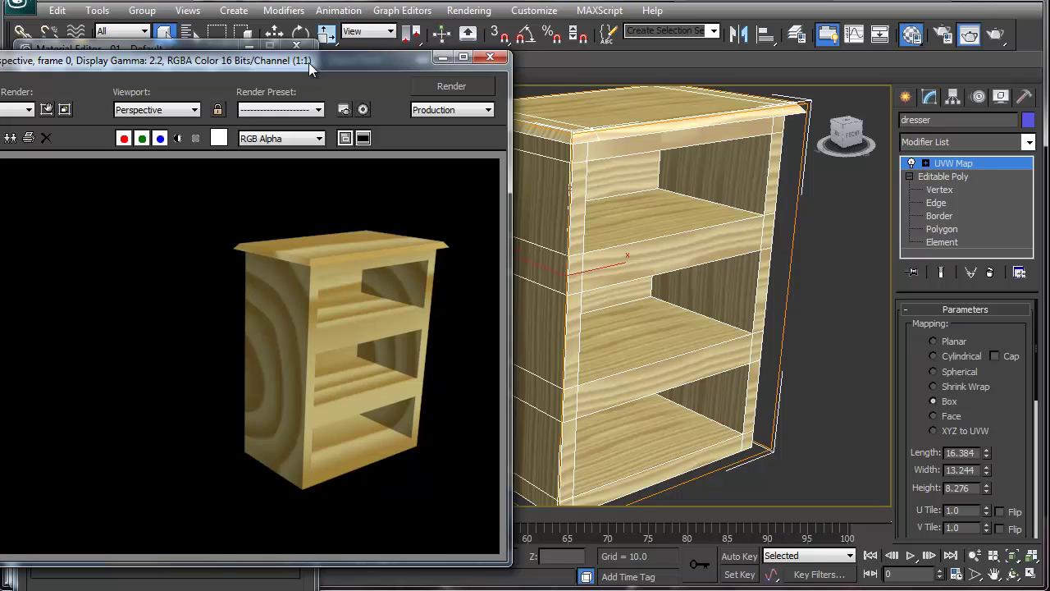
drag(309, 63, 708, 73)
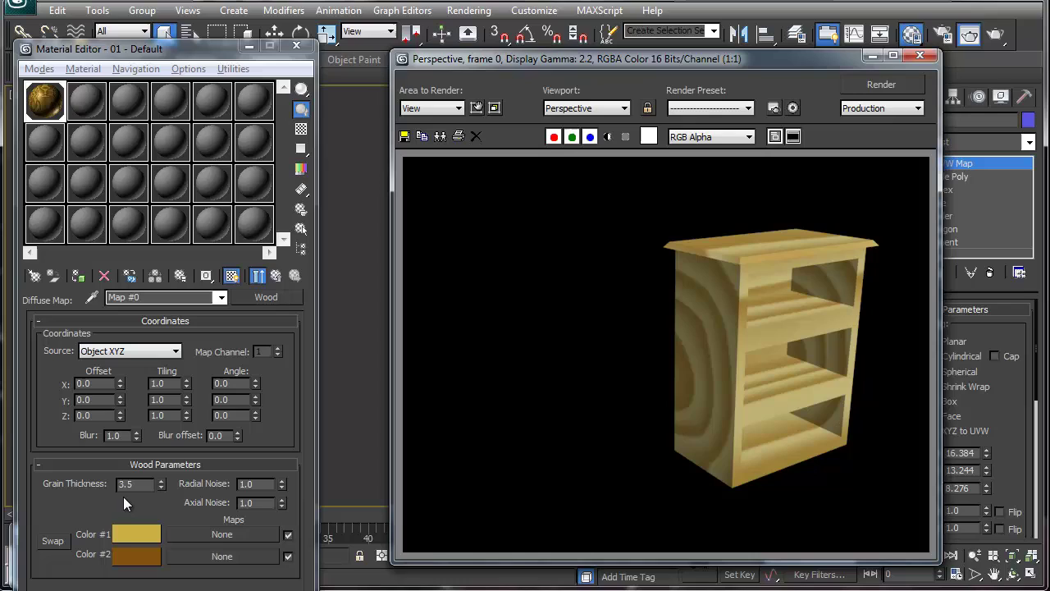
drag(135, 485, 96, 486)
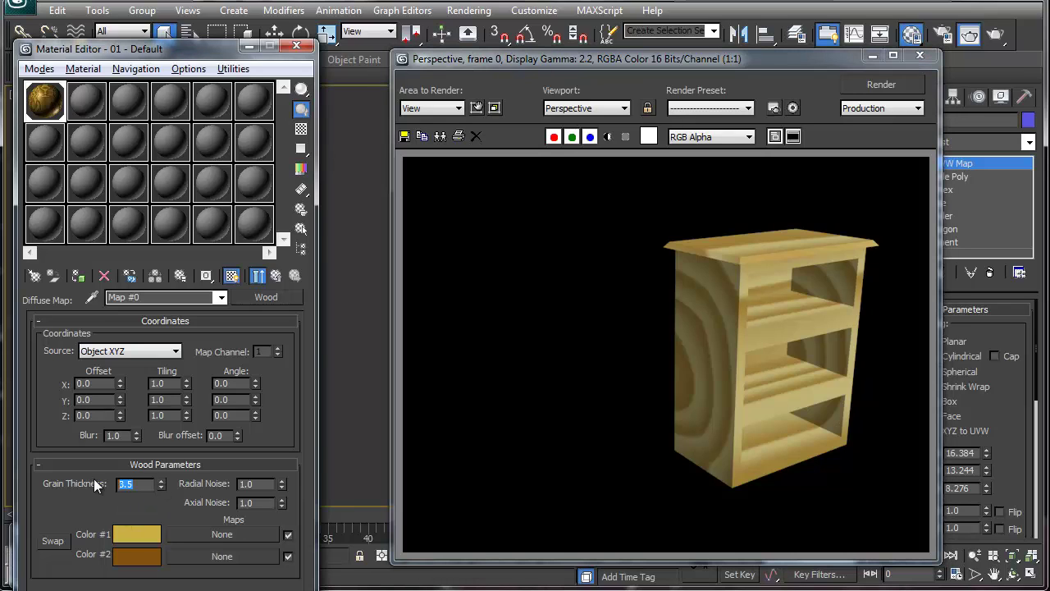
text(2)
key(Return)
click(995, 34)
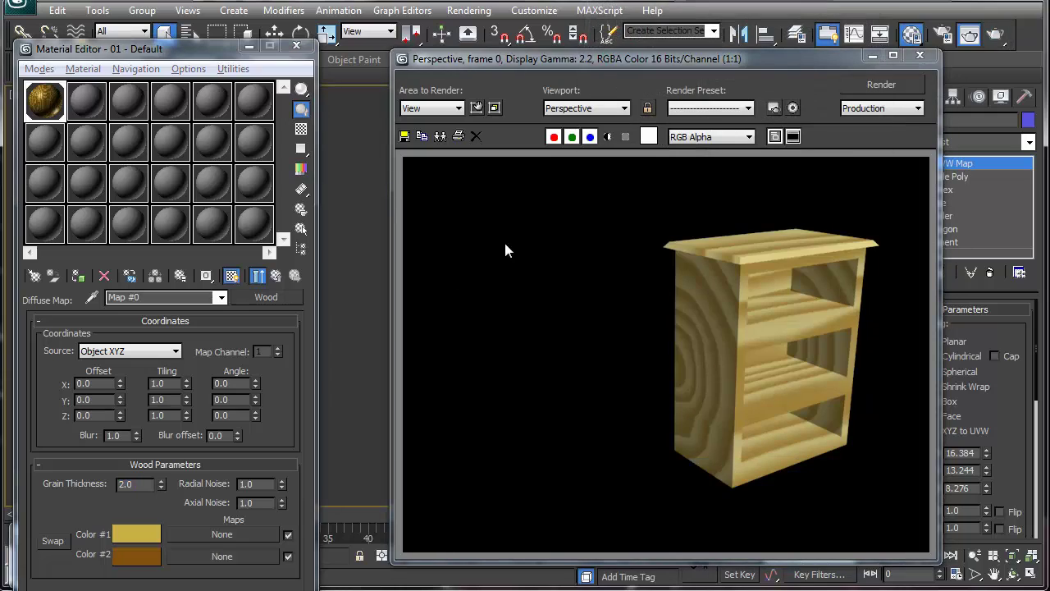
- Lower Grain Thickness to 1 and then 0.5, re-rendering after each change
drag(138, 485, 119, 485)
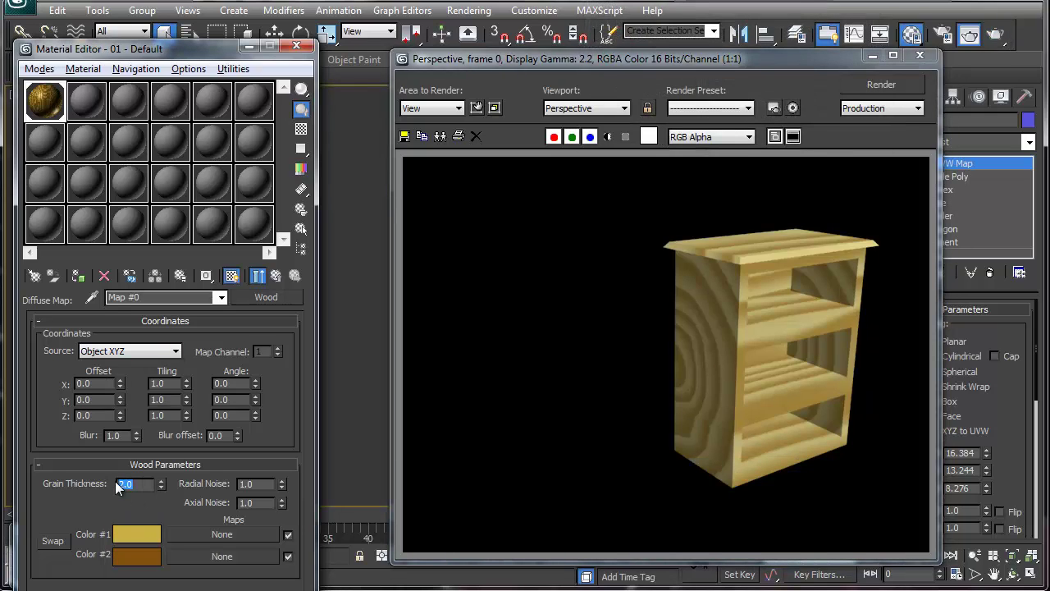
text(1)
key(Return)
click(996, 35)
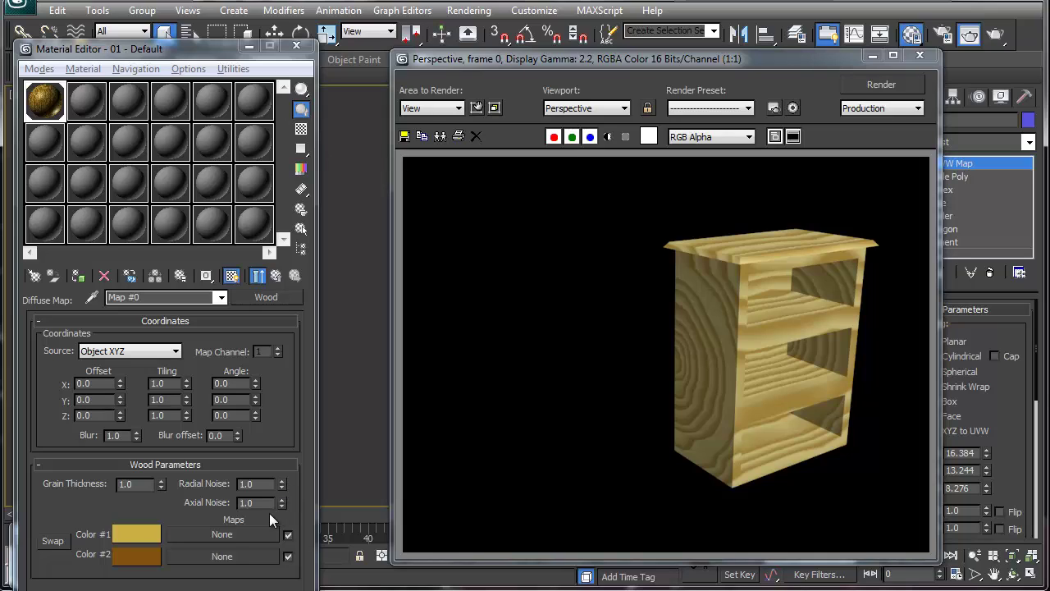
double_click(128, 484)
text(0.5)
key(Return)
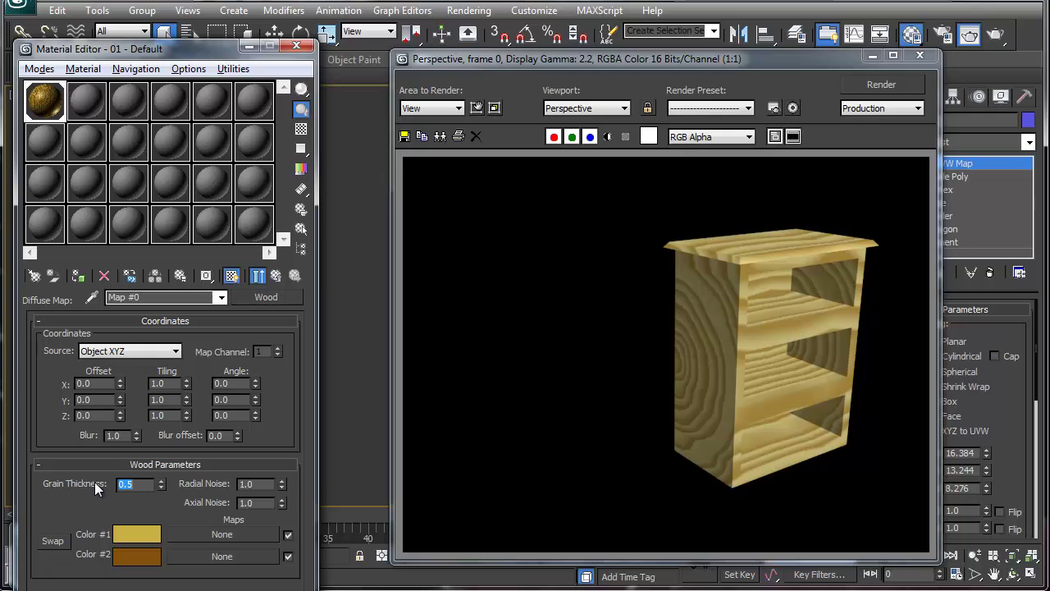
click(995, 34)
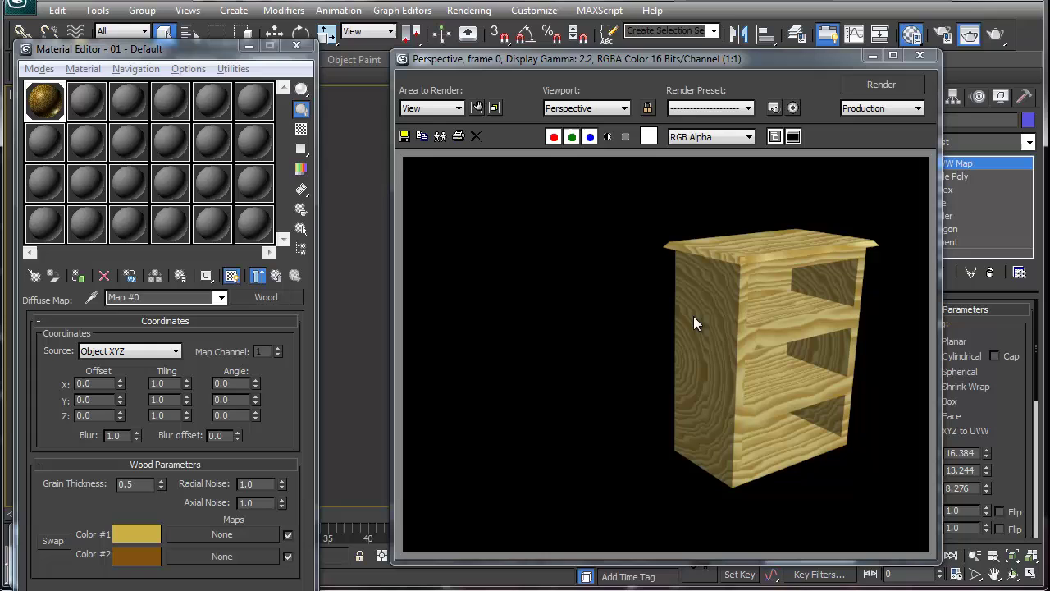
- Select the UVW Map gizmo for rotation with angle snap on and 3D snap off
click(920, 55)
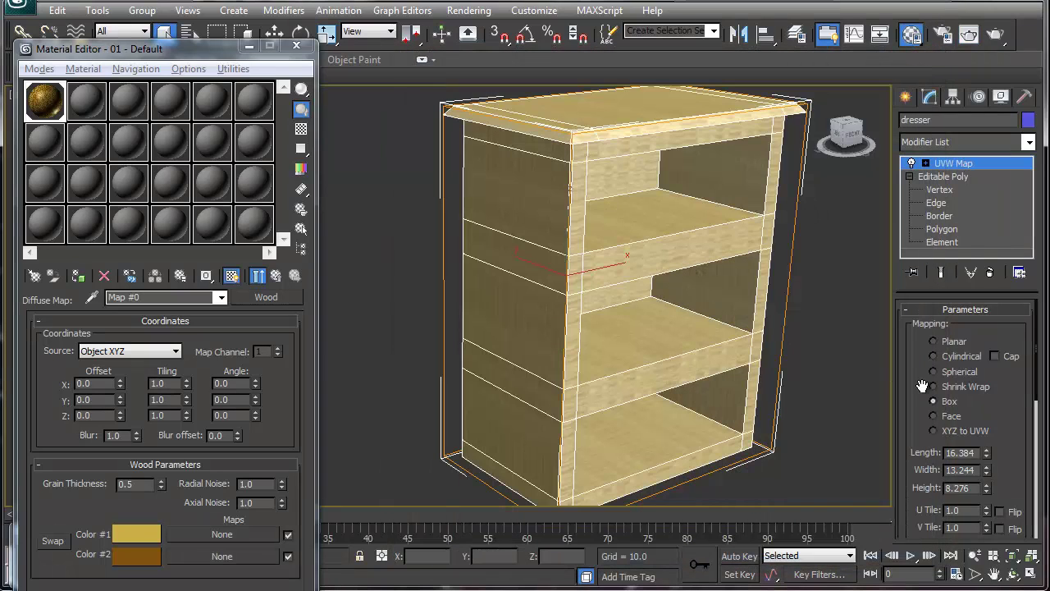
drag(924, 423, 919, 366)
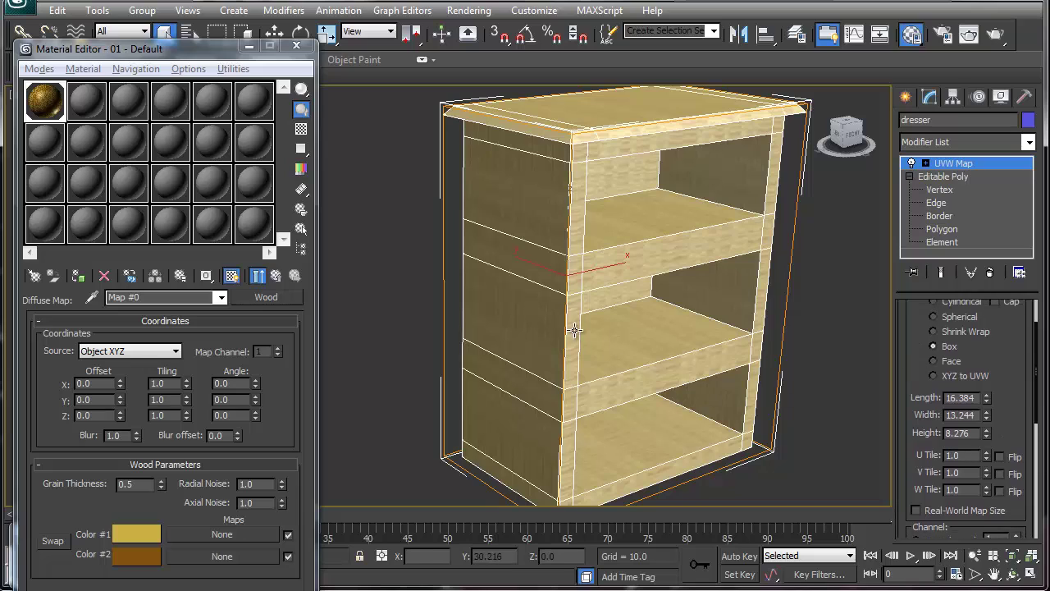
key(e)
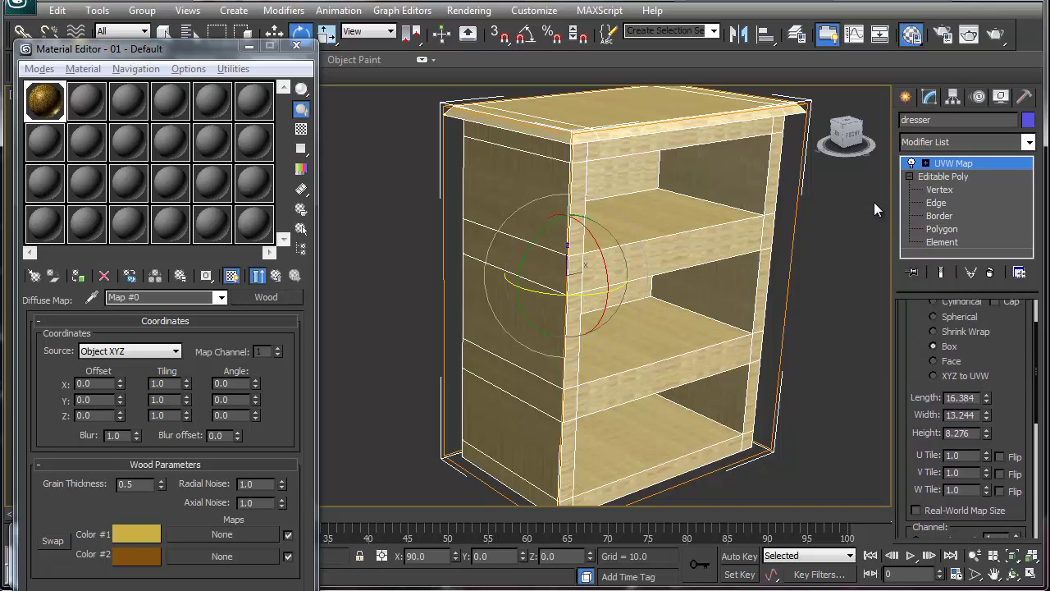
click(926, 163)
click(953, 177)
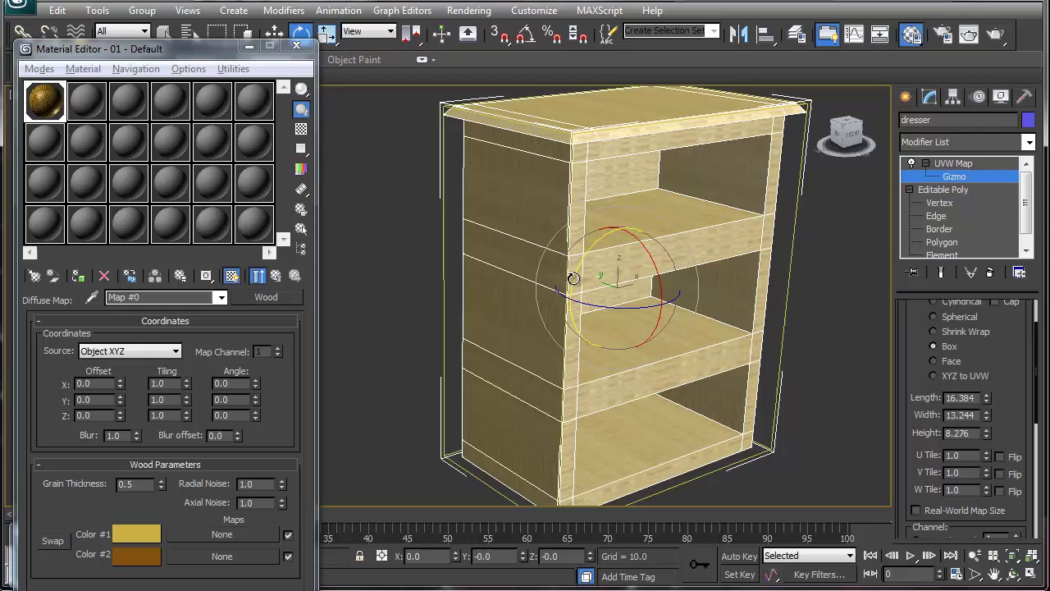
key(a)
key(s)
key(a)
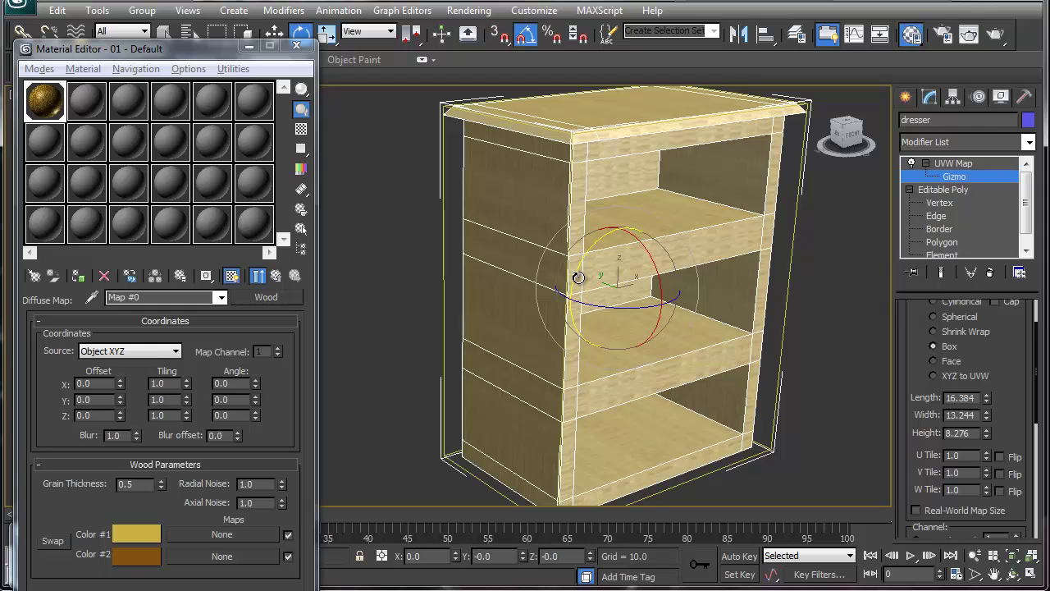
- Rotate the mapping gizmo on Y and refit it to the dresser
drag(576, 277, 612, 212)
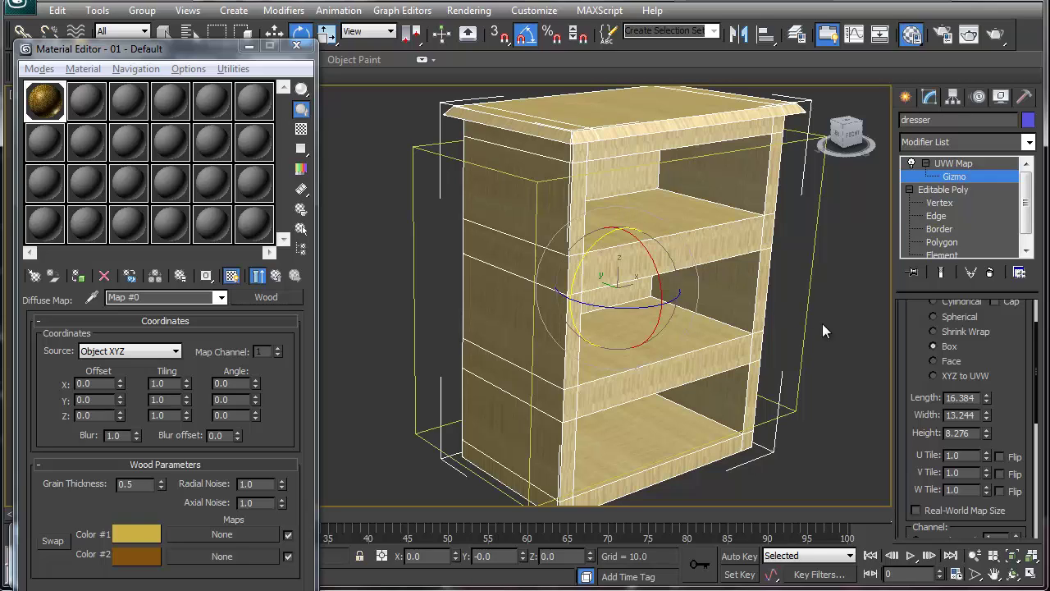
scroll(921, 361, down, 2)
scroll(926, 441, down, 4)
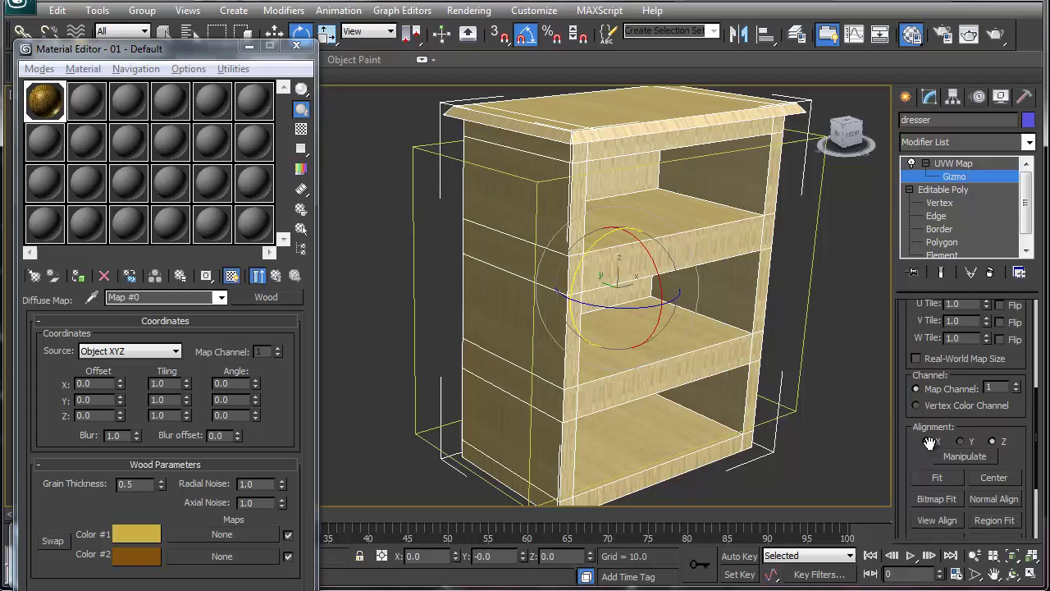
click(936, 478)
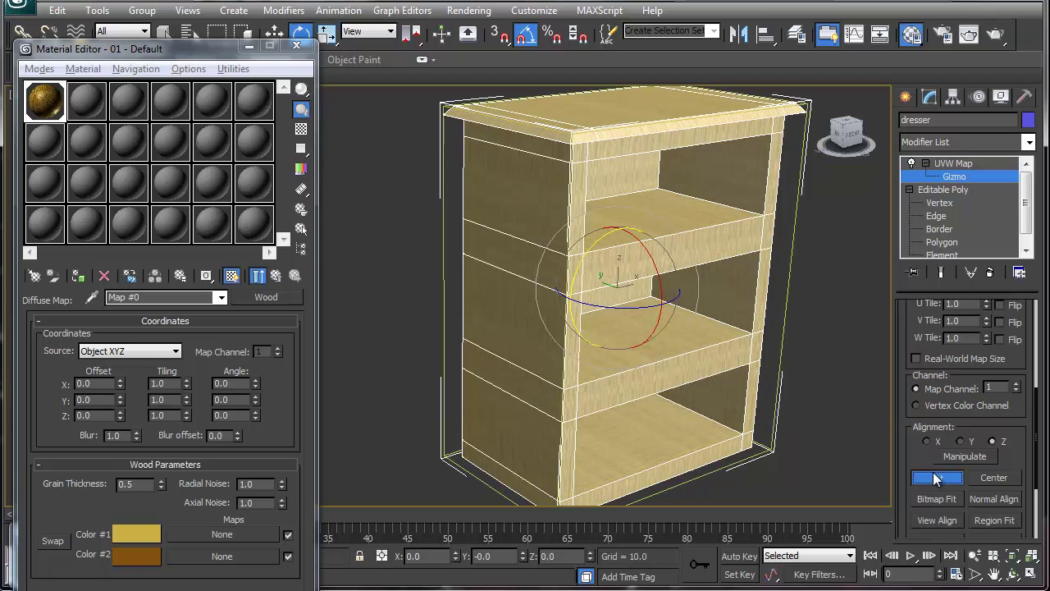
- Rotate the mapping gizmo about Z to 75° then 80°, refitting and test-rendering
click(993, 36)
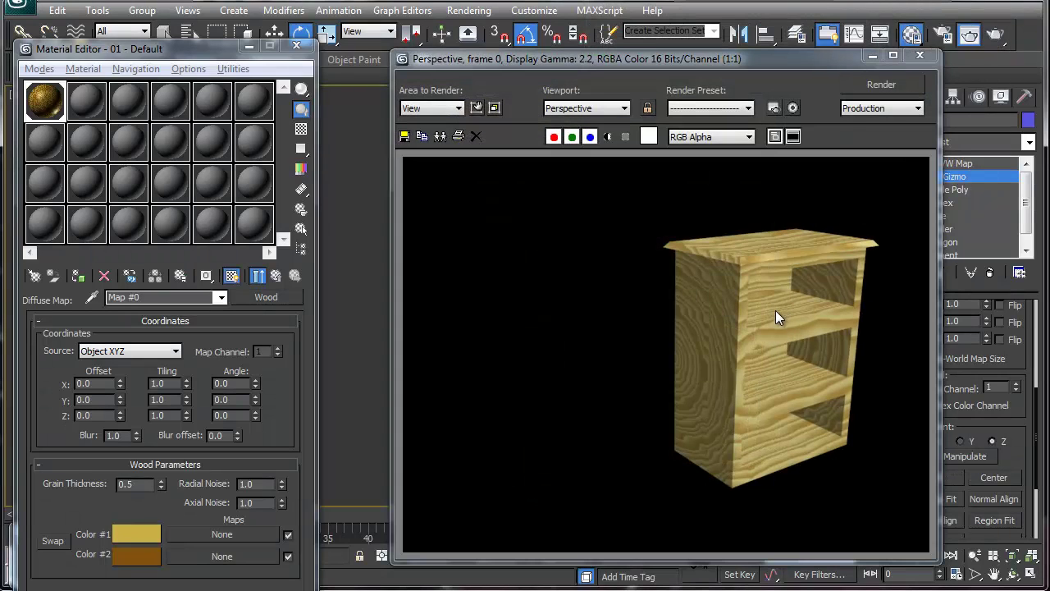
click(920, 55)
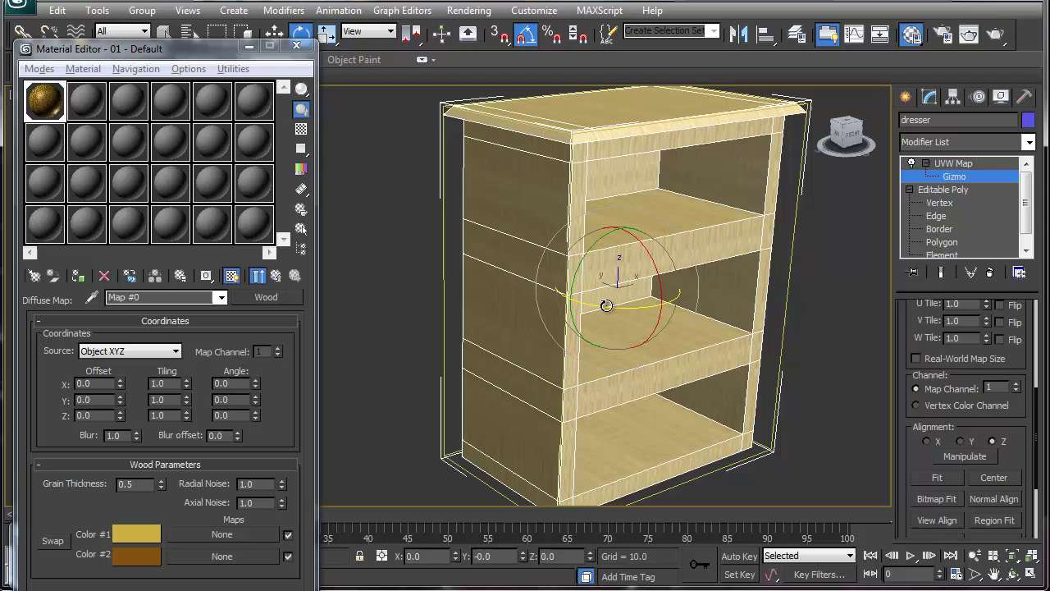
drag(605, 305, 682, 300)
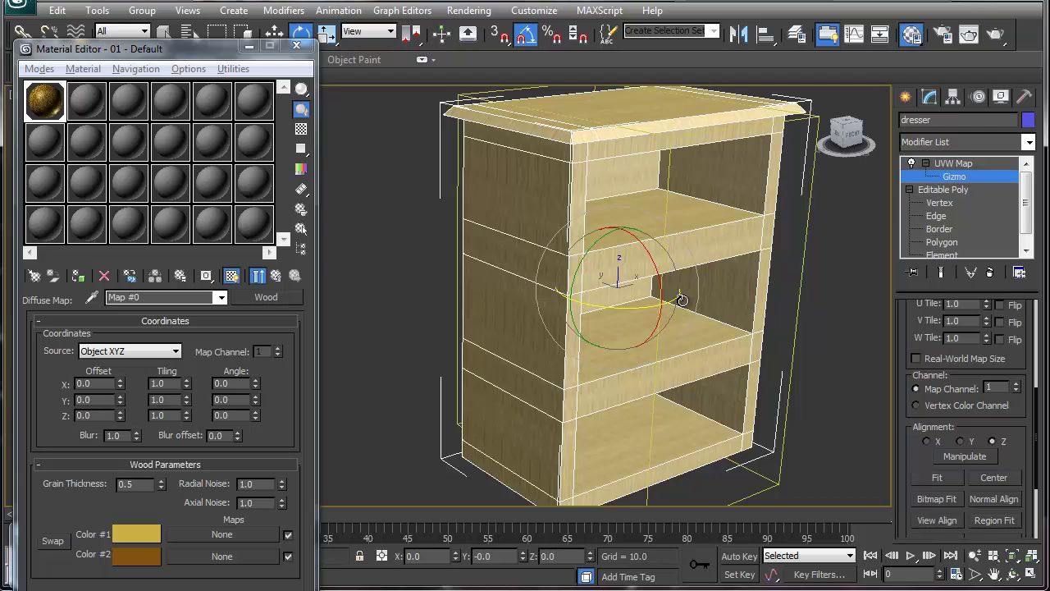
click(940, 477)
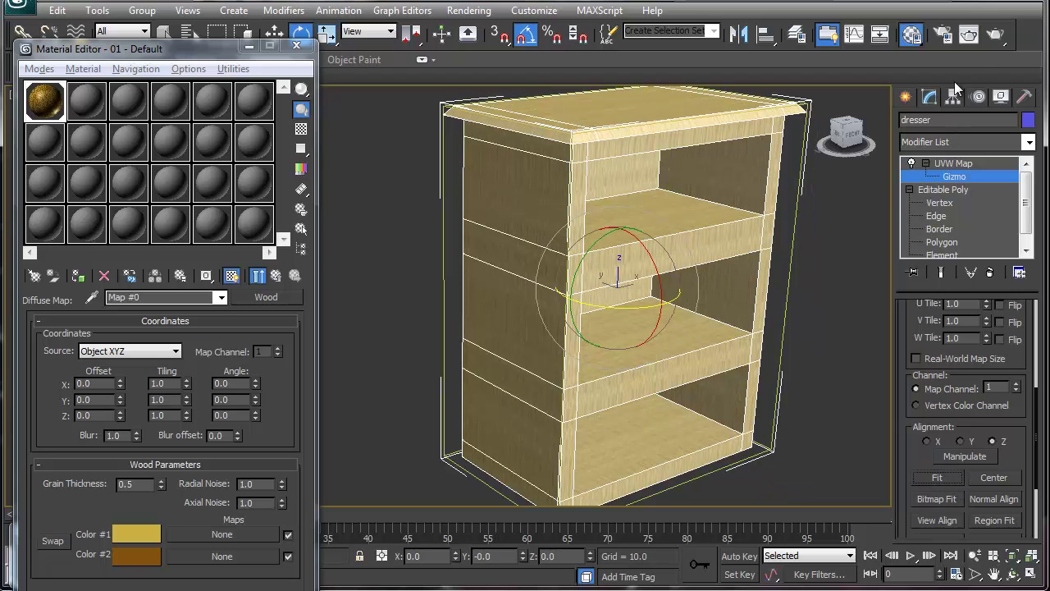
click(995, 34)
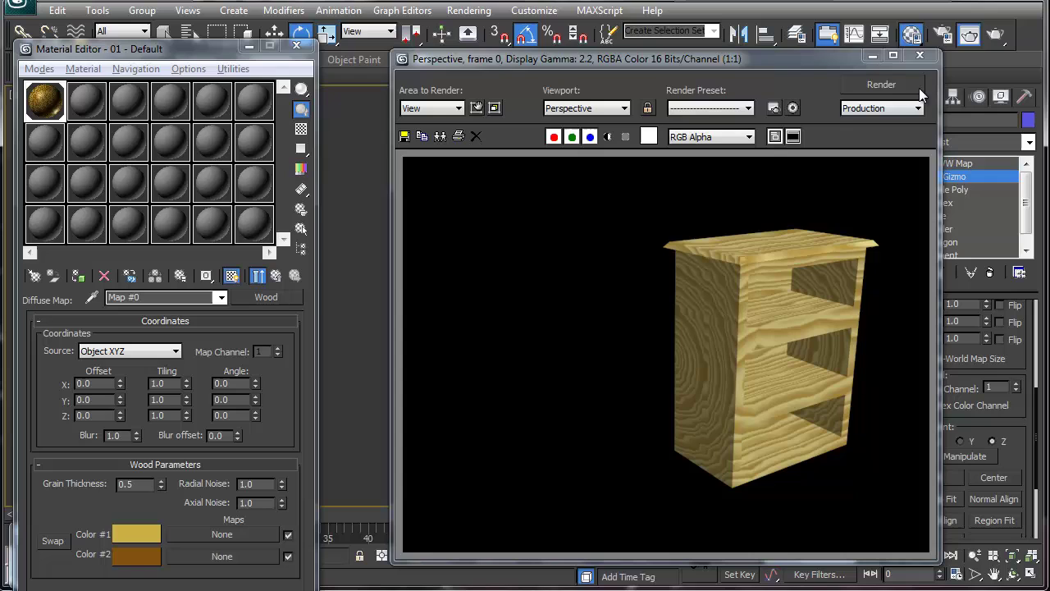
click(920, 55)
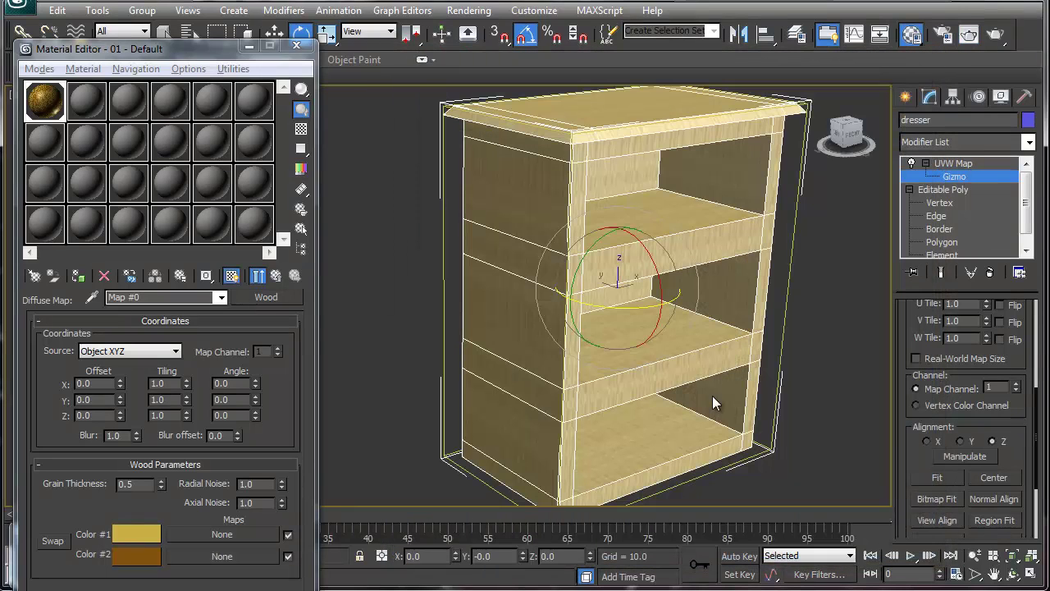
drag(609, 305, 686, 313)
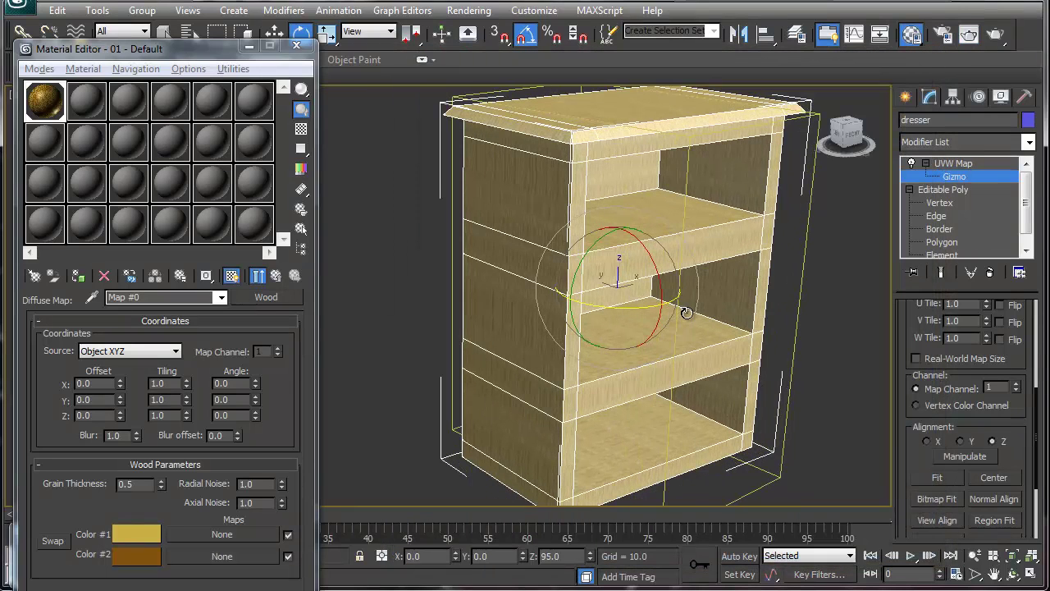
click(995, 35)
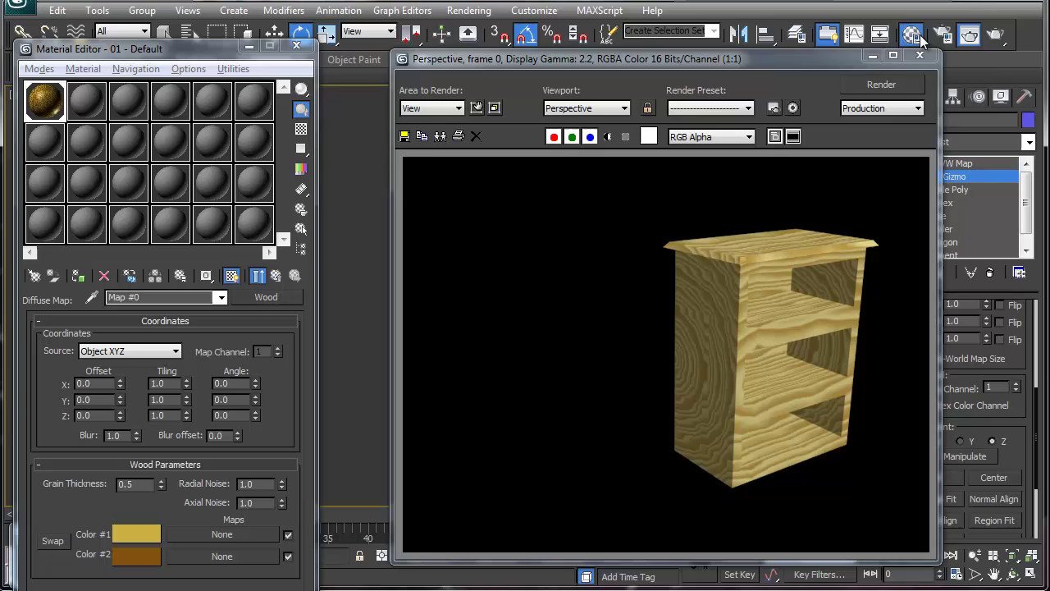
click(918, 56)
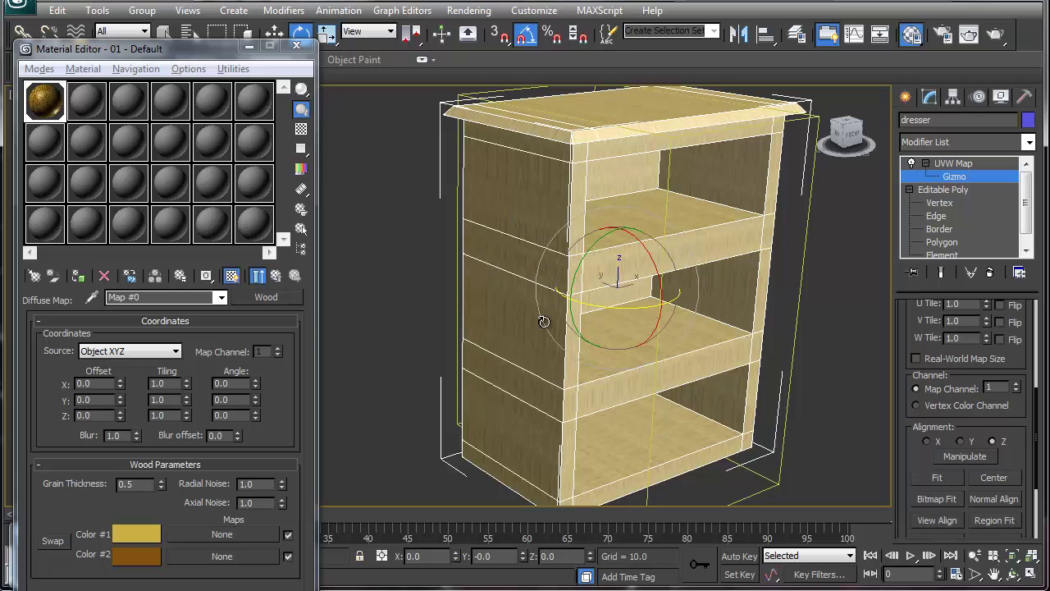
- Rotate the wood mapping 90° about X and collapse the modifier stack sub-levels
drag(543, 321, 680, 282)
click(970, 178)
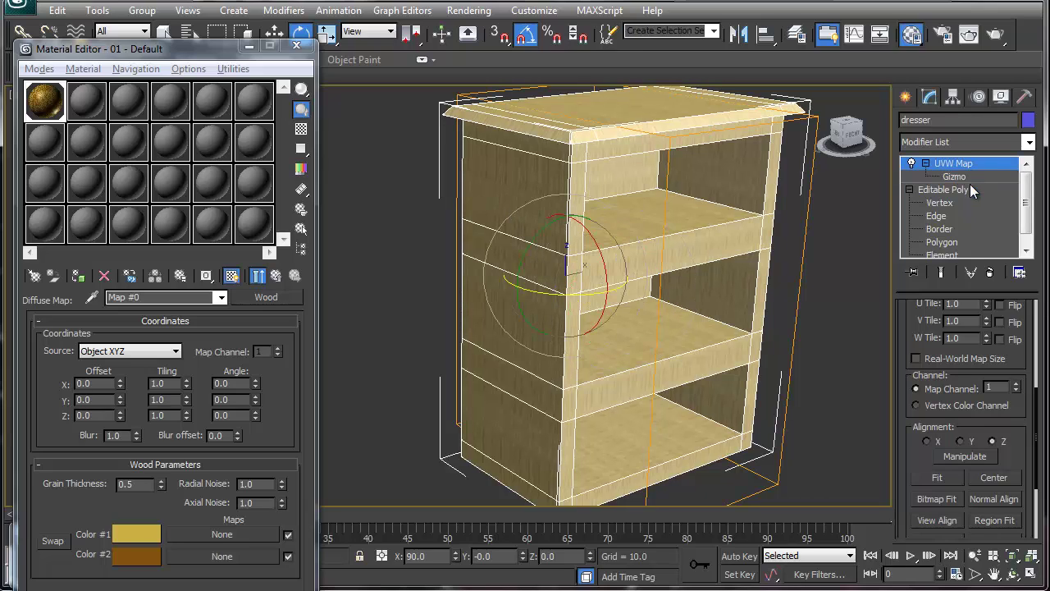
click(926, 164)
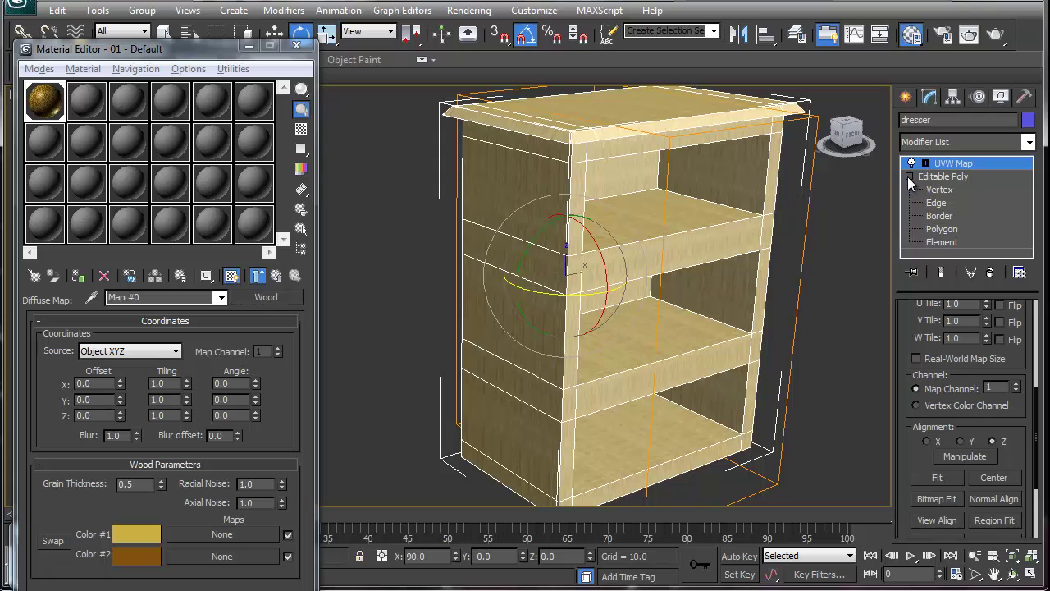
click(908, 176)
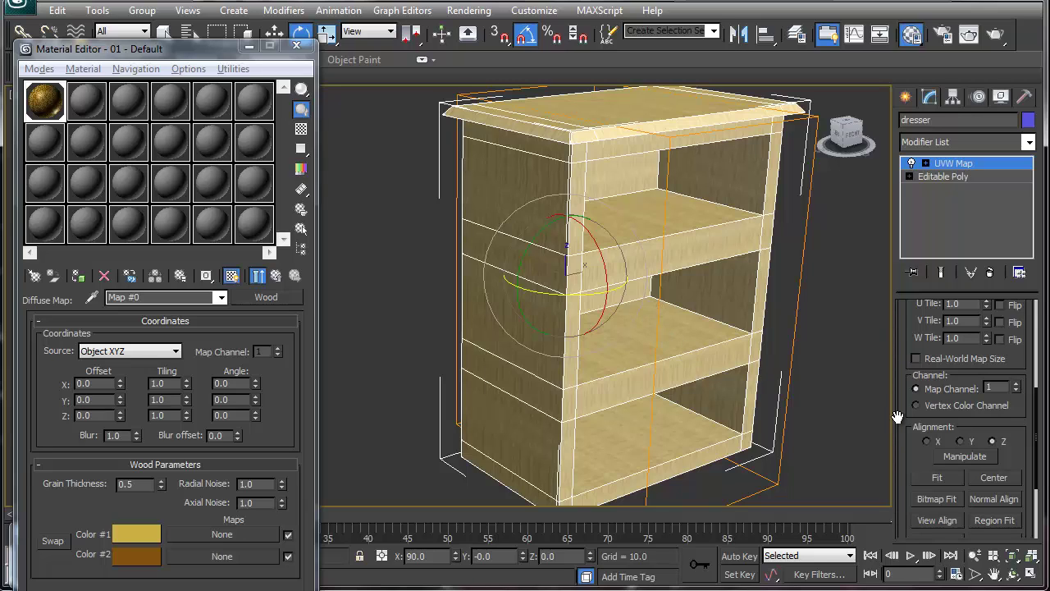
- Add an Unwrap UVW modifier to the dresser and open the UV editor
drag(901, 416, 910, 435)
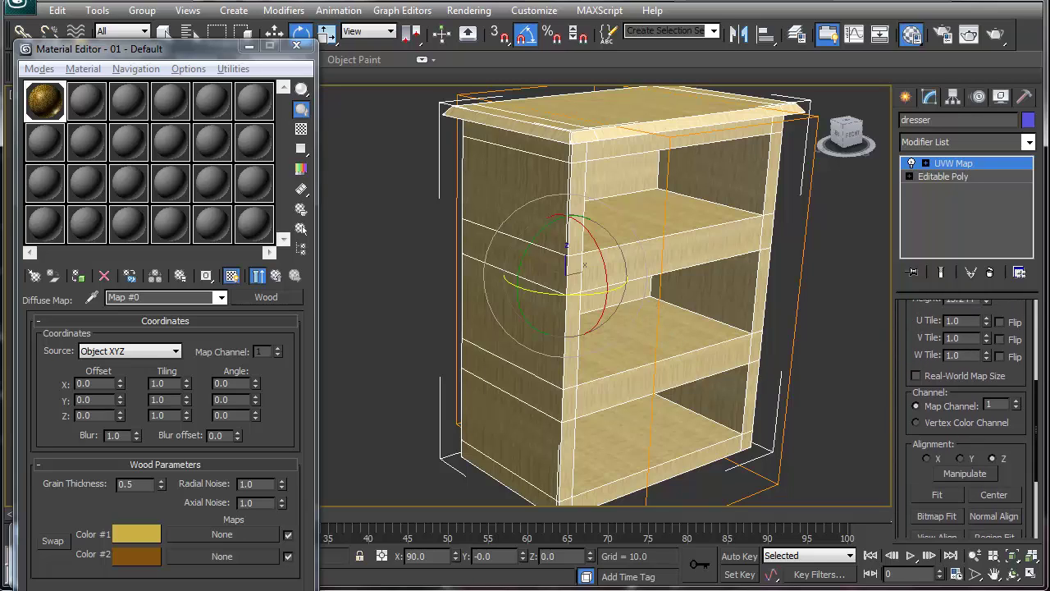
click(1029, 142)
scroll(960, 369, down, 15)
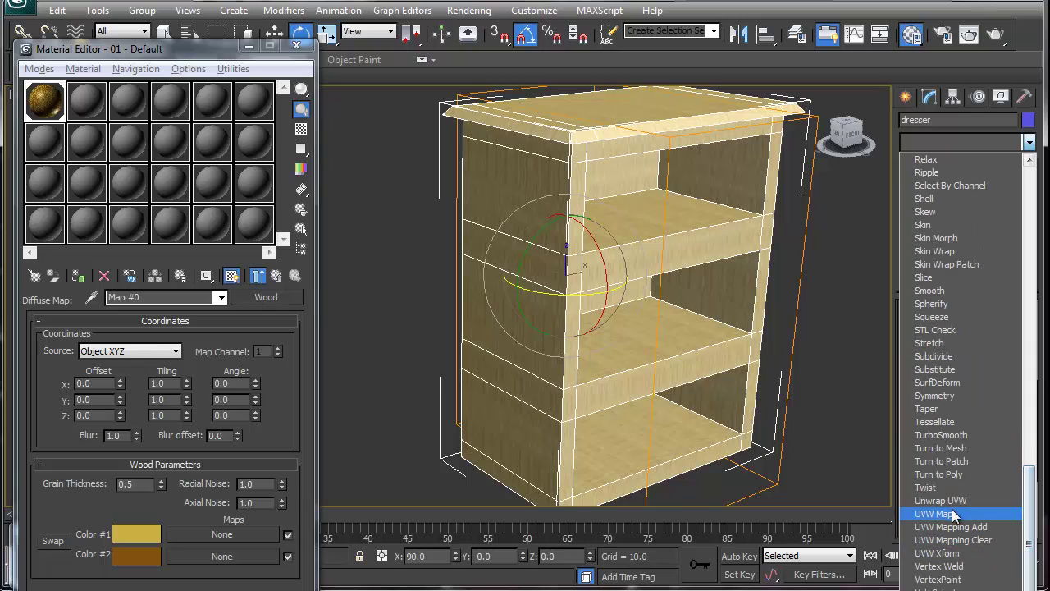
click(950, 503)
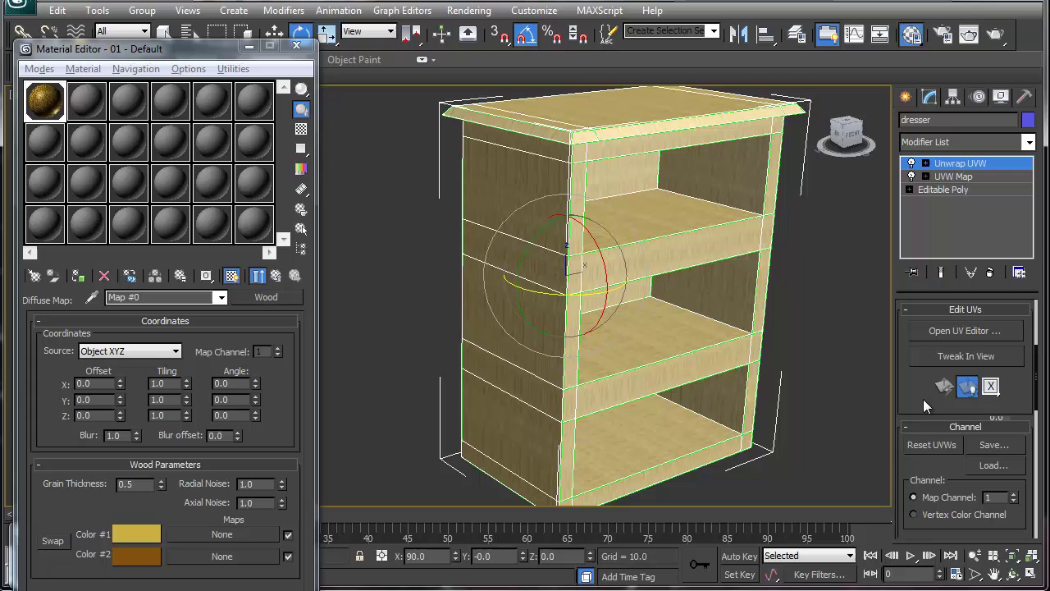
click(956, 331)
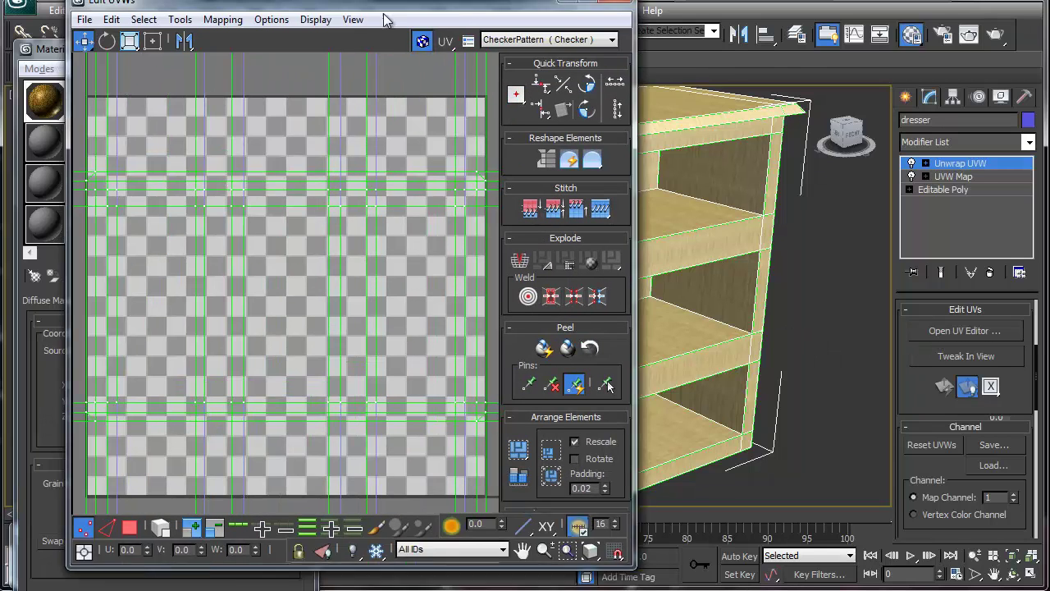
drag(354, 10, 403, 30)
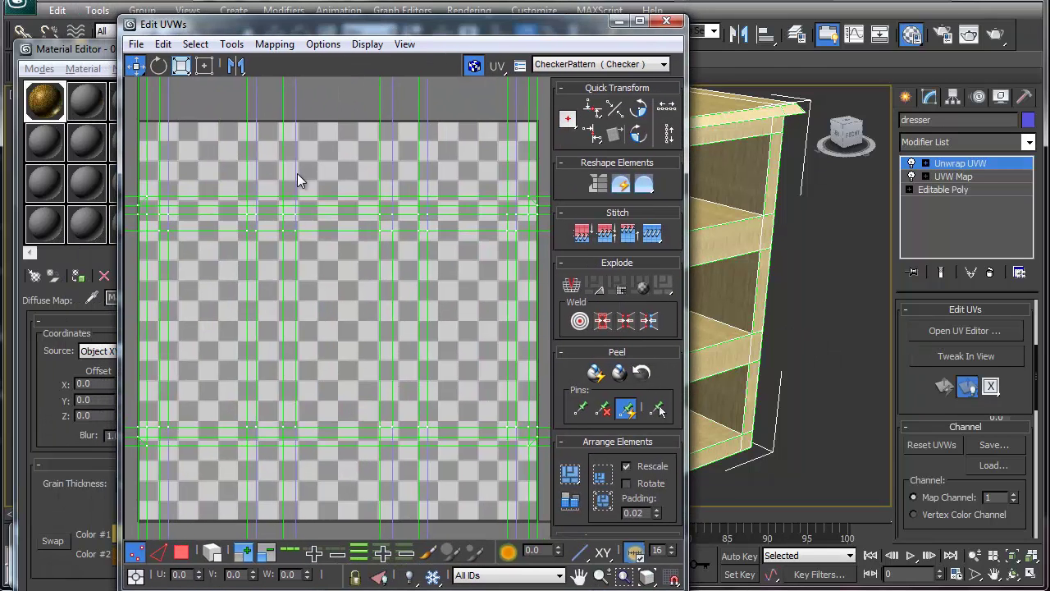
- Flatten the UVs into clusters with Flatten Mapping, then close the Edit UVWs window
click(181, 552)
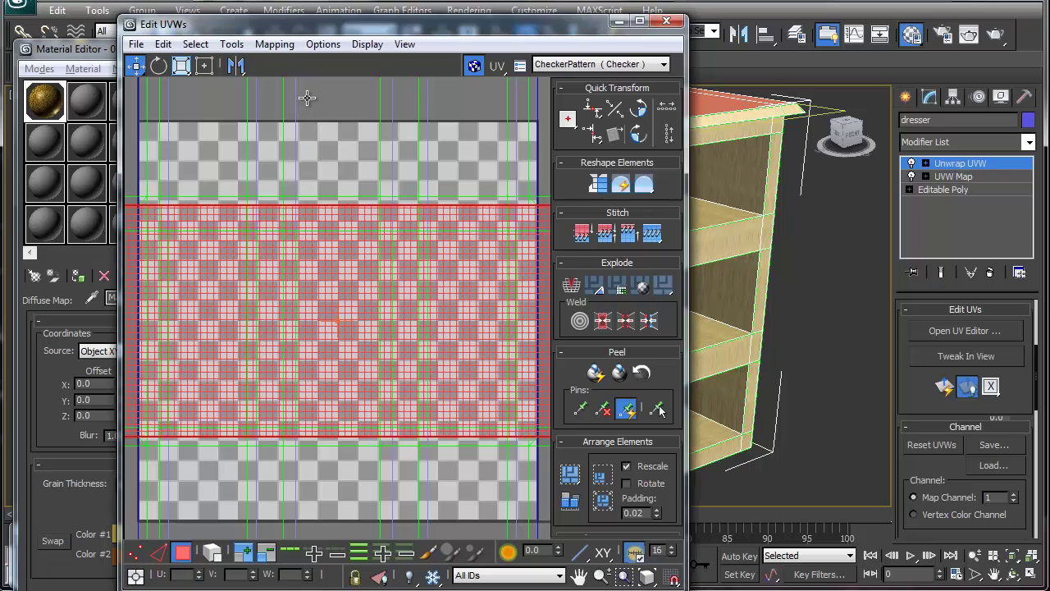
scroll(267, 129, down, 3)
click(447, 125)
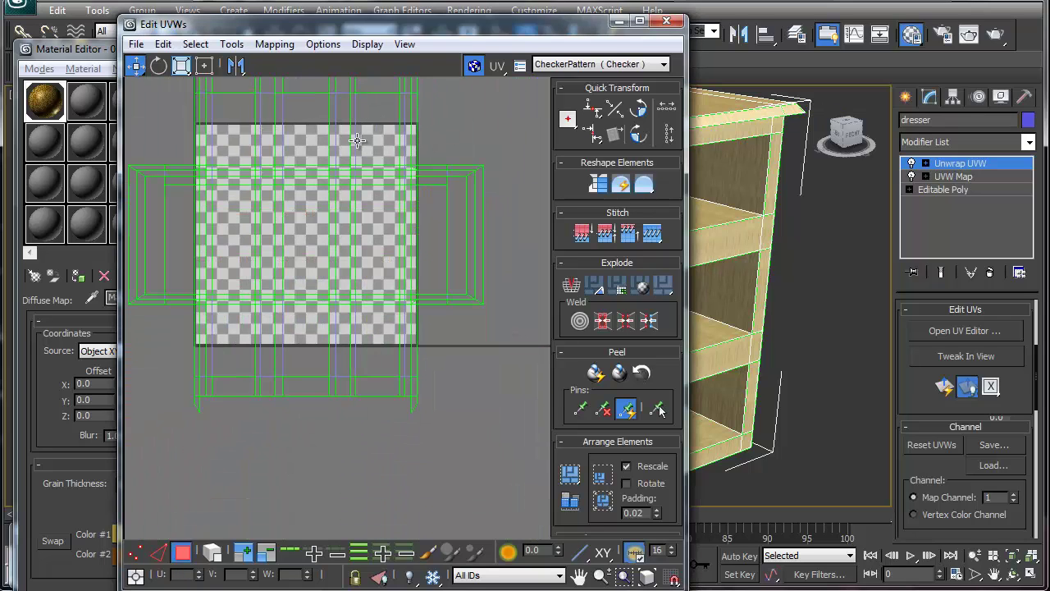
click(274, 44)
click(278, 63)
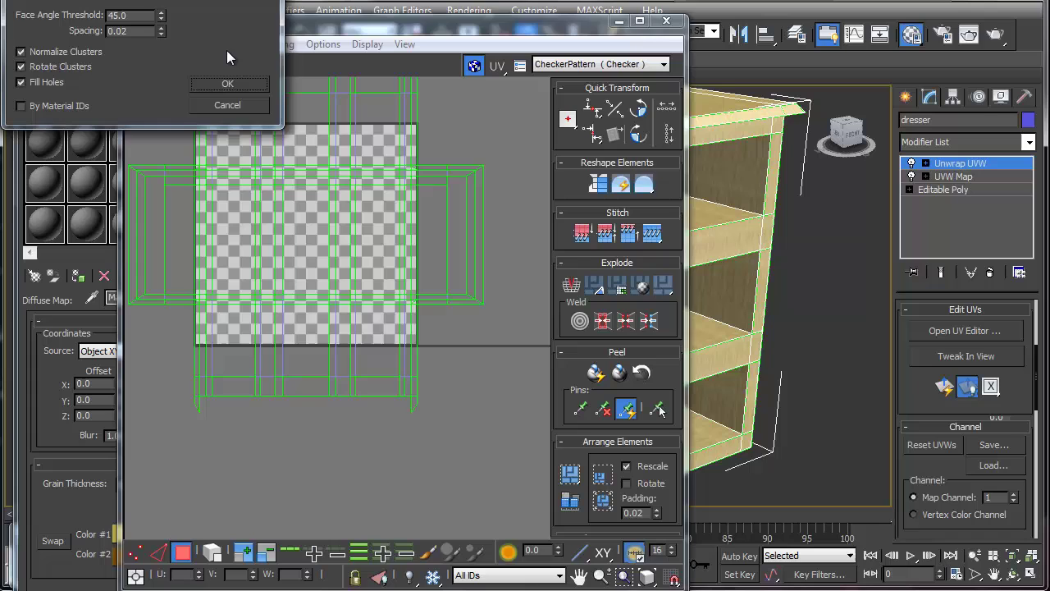
click(227, 83)
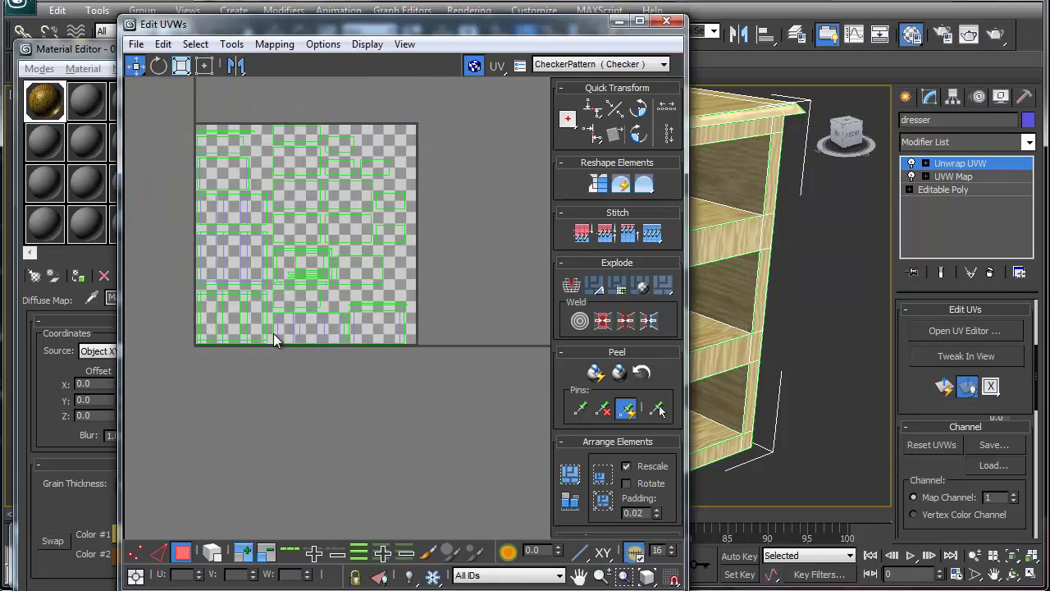
click(666, 21)
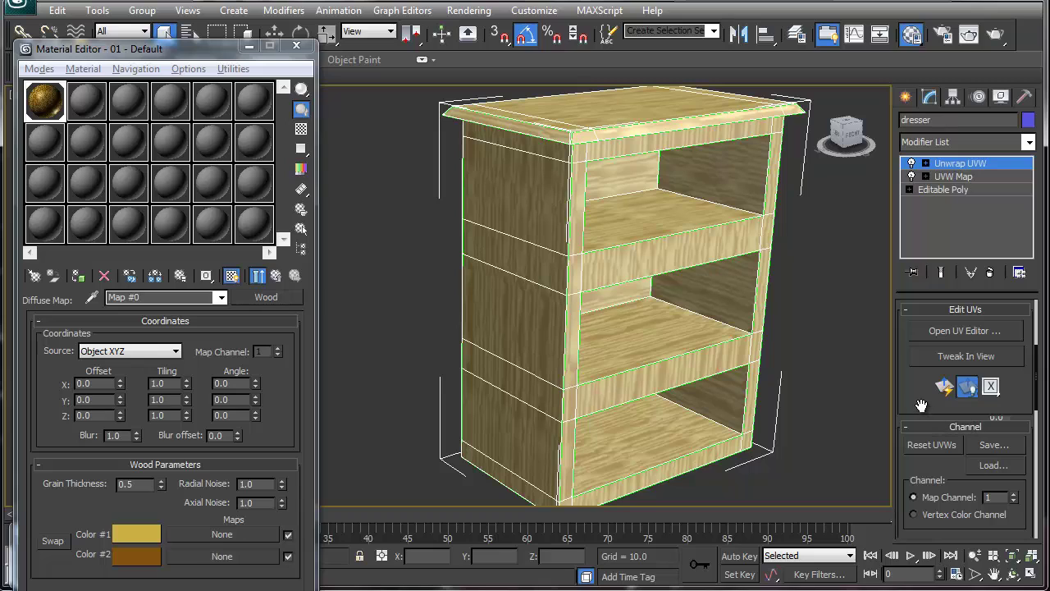
- Set the Unwrap UVW map channel to 2, moving the flattened UVs there
scroll(921, 405, down, 3)
click(1015, 431)
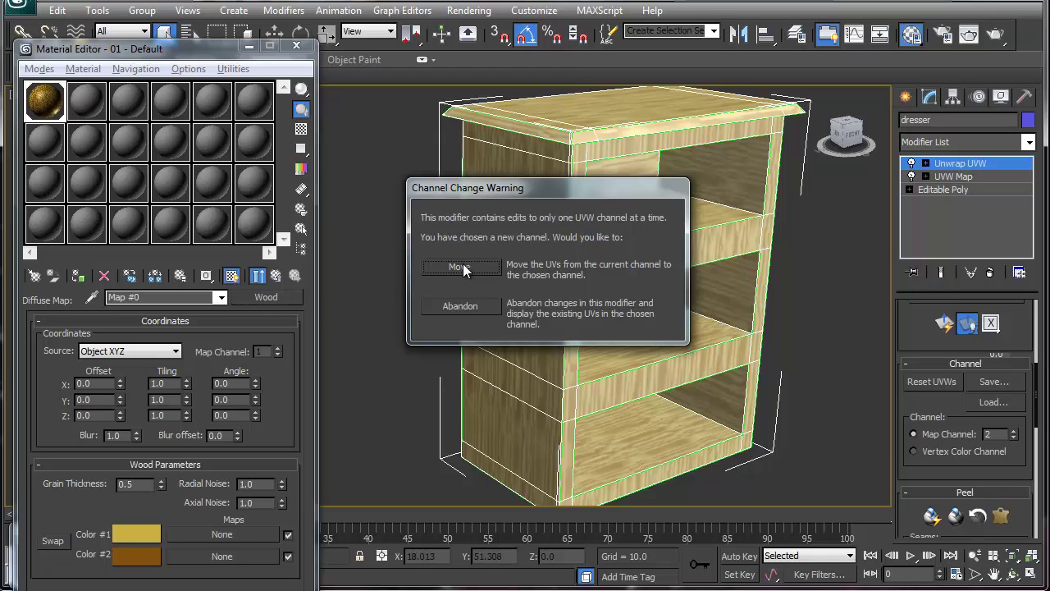
click(460, 267)
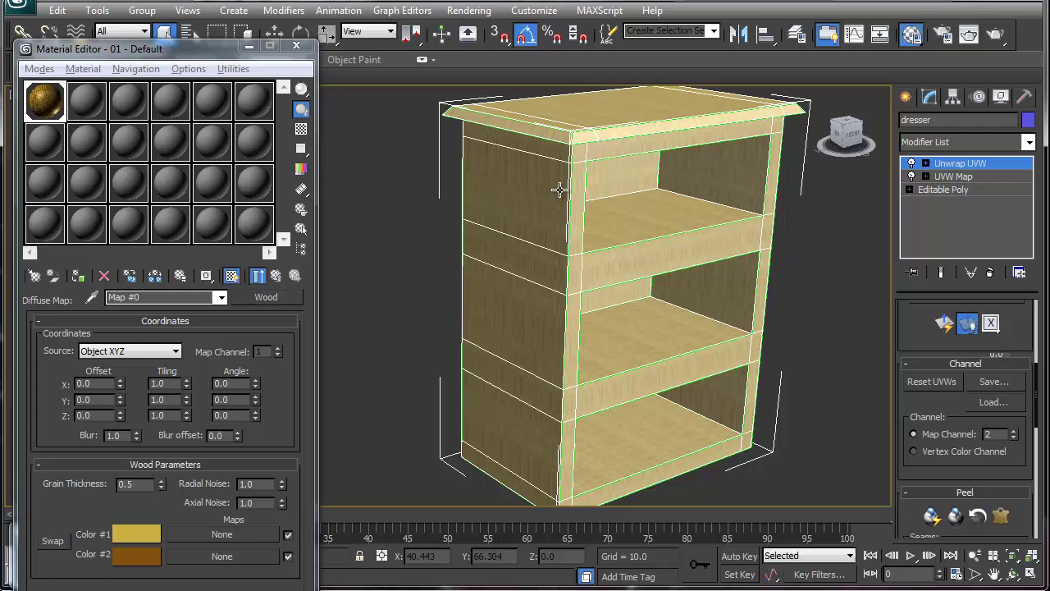
click(476, 11)
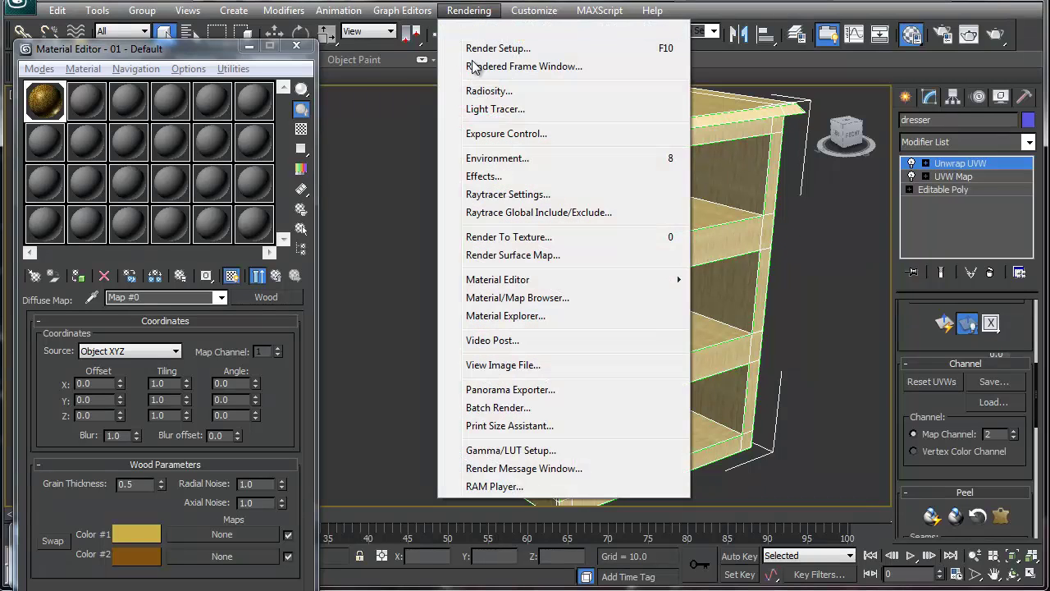
- Open Render To Texture and set the Mapping Coordinates object channel to 2
click(502, 238)
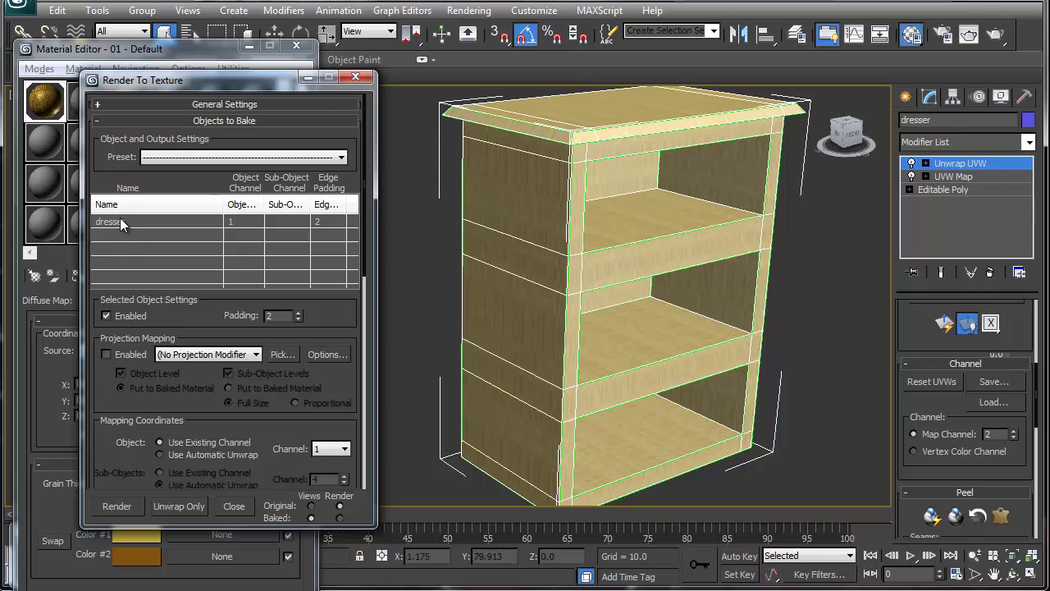
drag(156, 318, 156, 228)
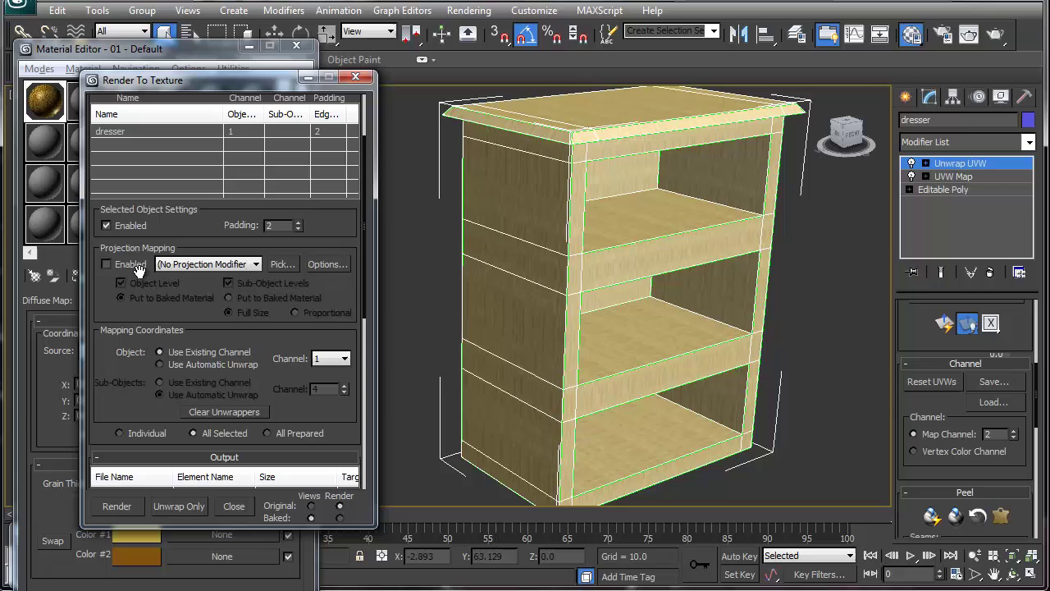
drag(133, 305, 137, 206)
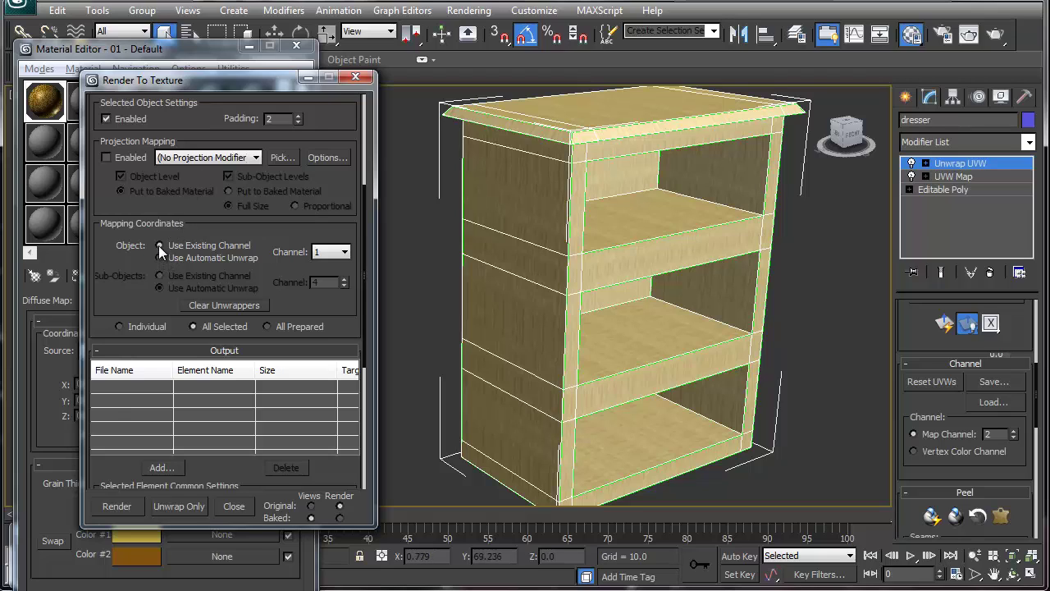
click(335, 252)
click(332, 277)
drag(156, 333, 158, 123)
- Add a DiffuseMap bake element sized 512x512
click(159, 257)
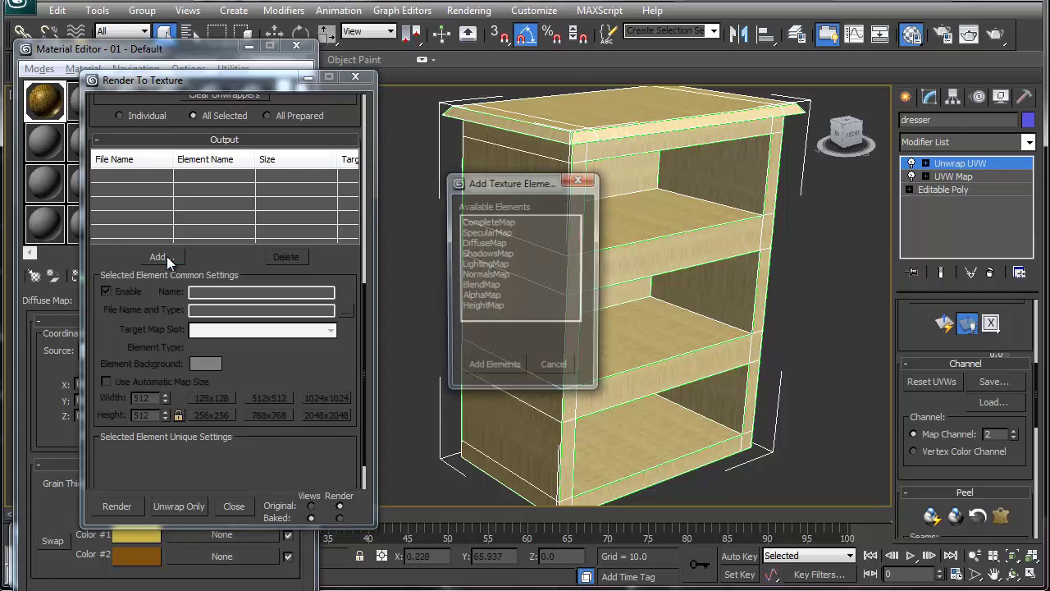
double_click(481, 243)
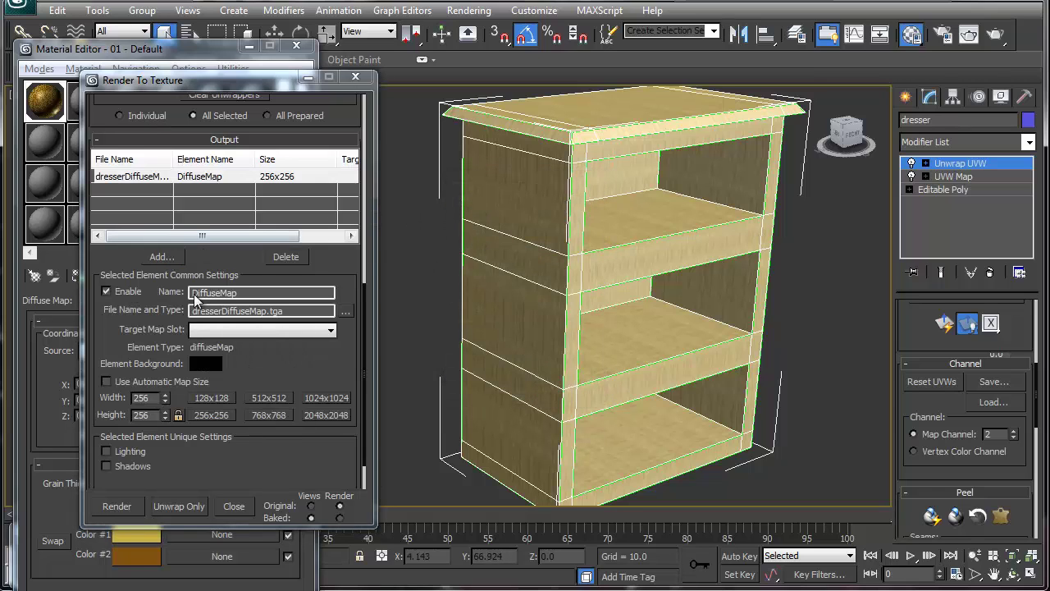
drag(263, 363, 263, 315)
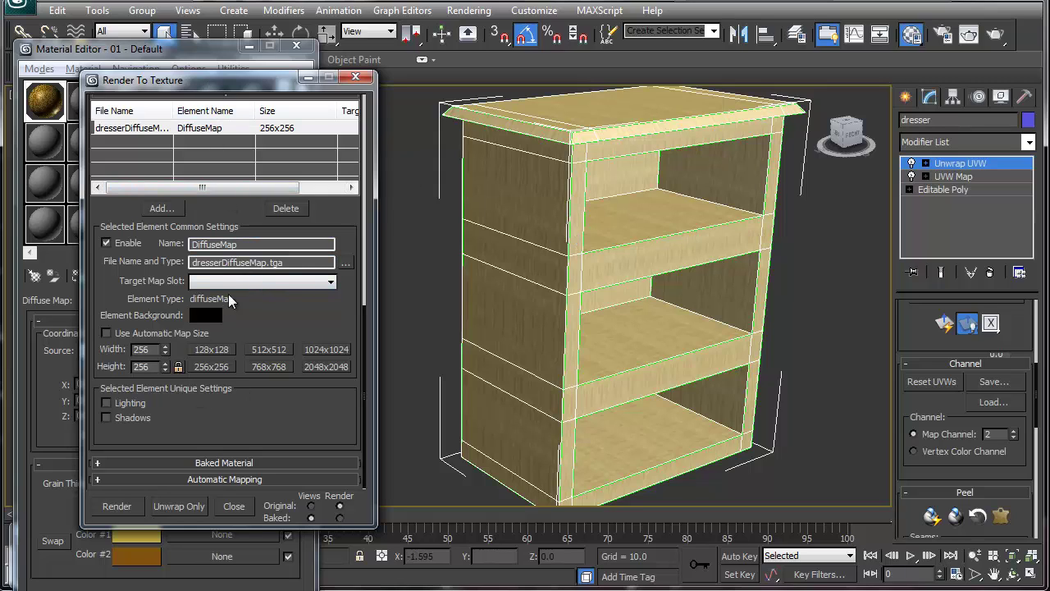
click(276, 281)
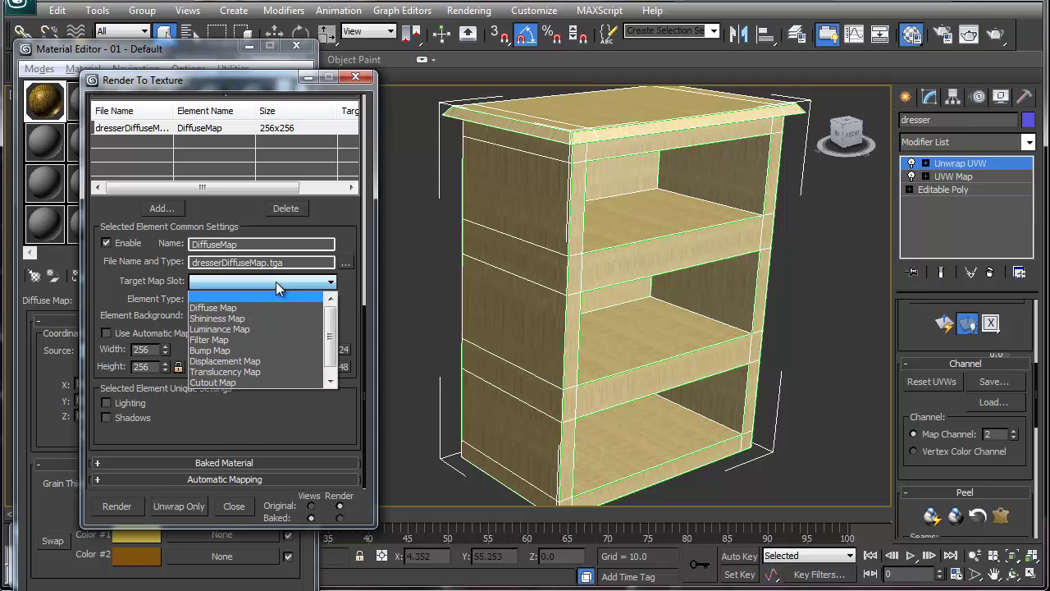
click(256, 287)
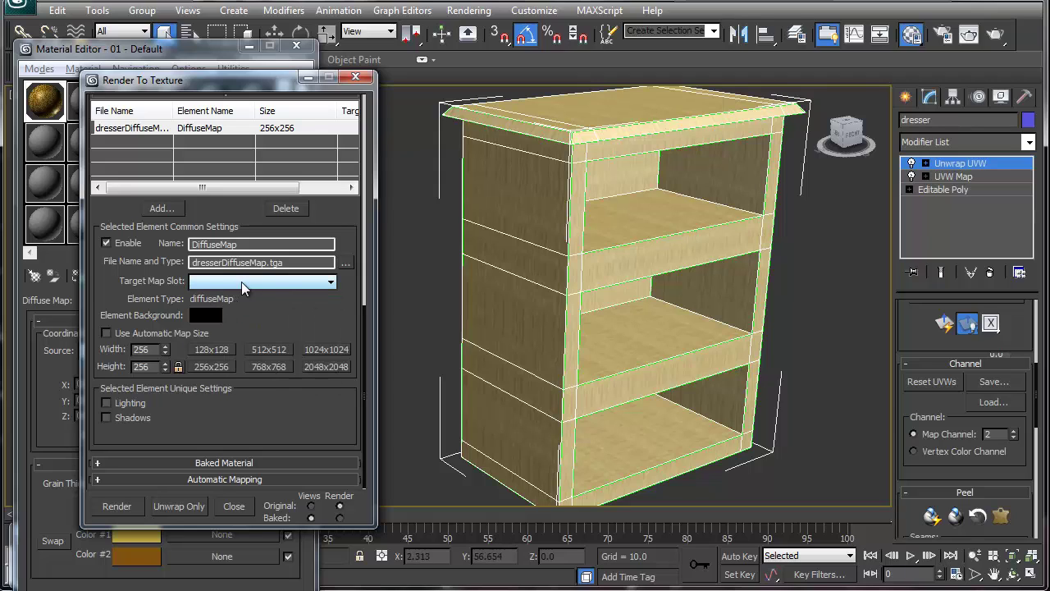
click(271, 350)
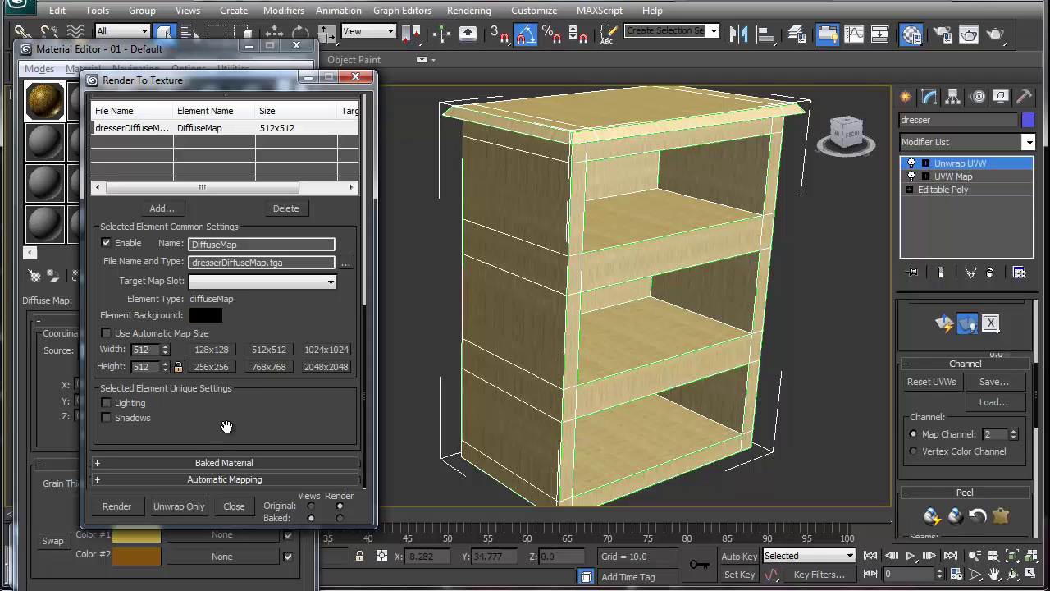
- Bake and overwrite dresserDiffuseMap.tga, then open it in the image viewer
click(116, 506)
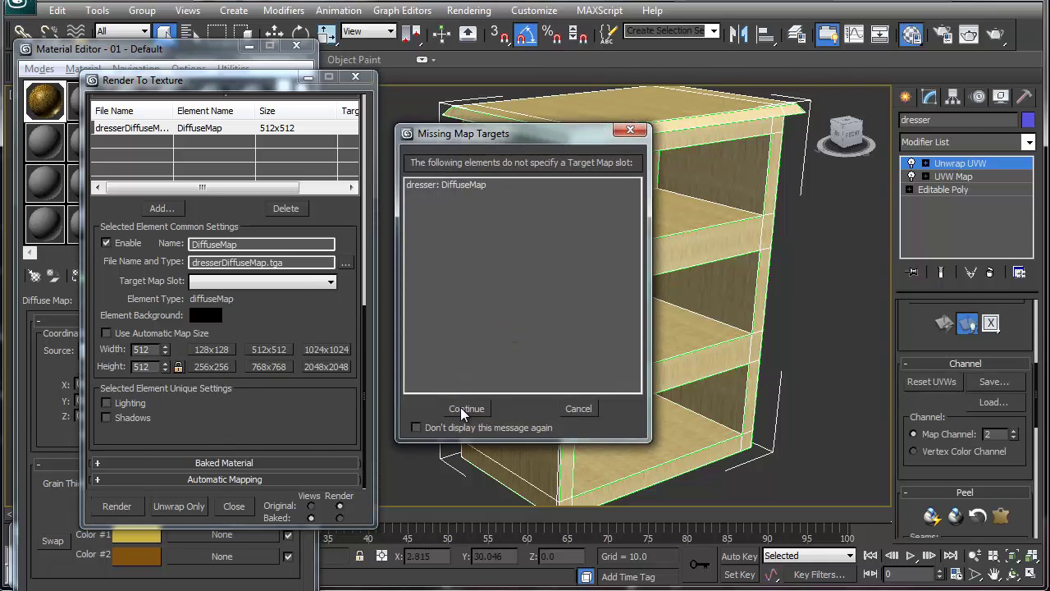
click(465, 410)
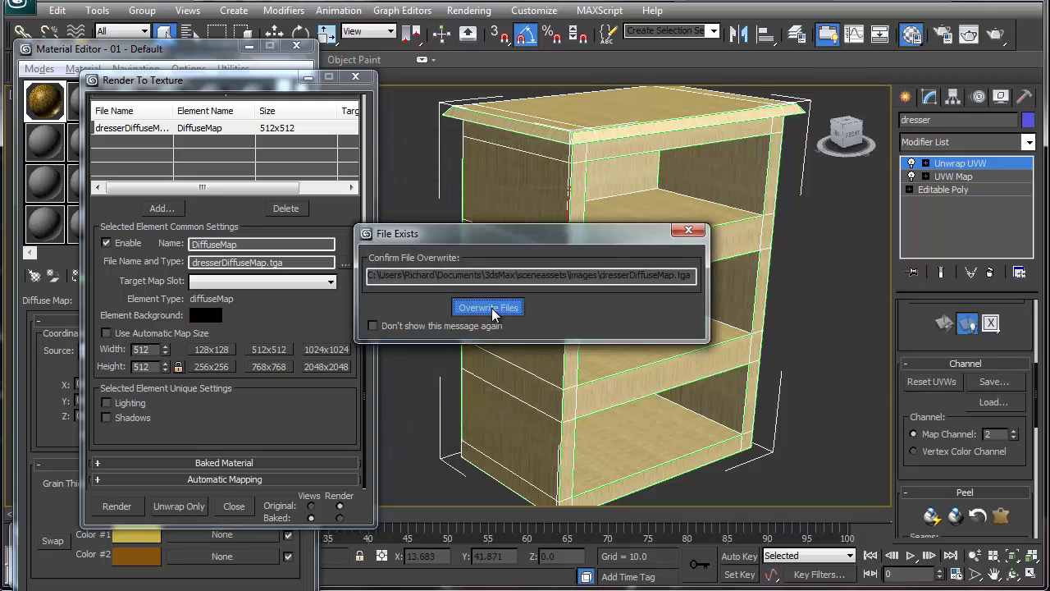
click(490, 309)
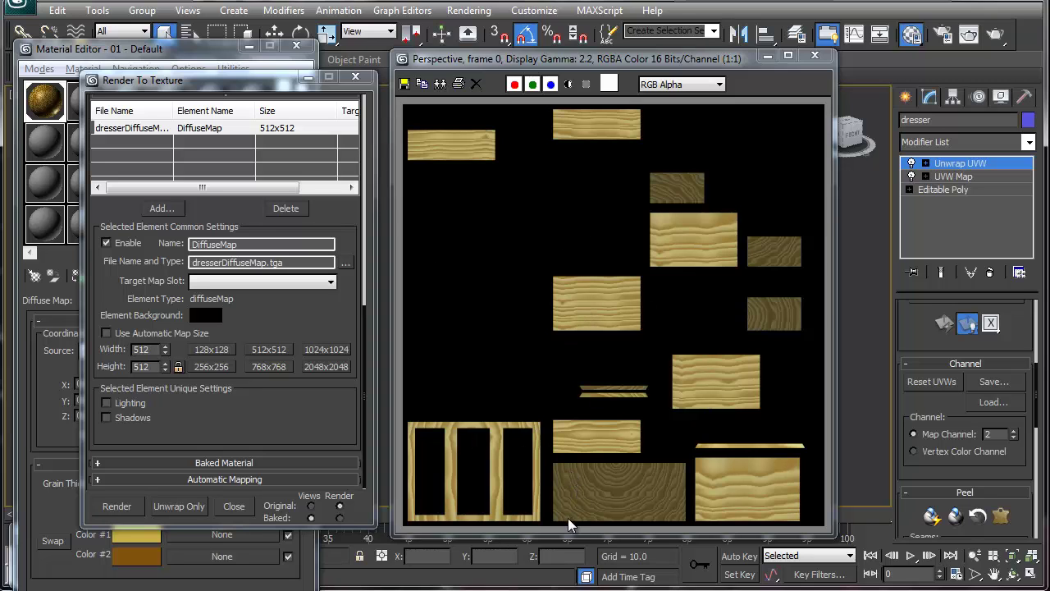
key(alt+Tab)
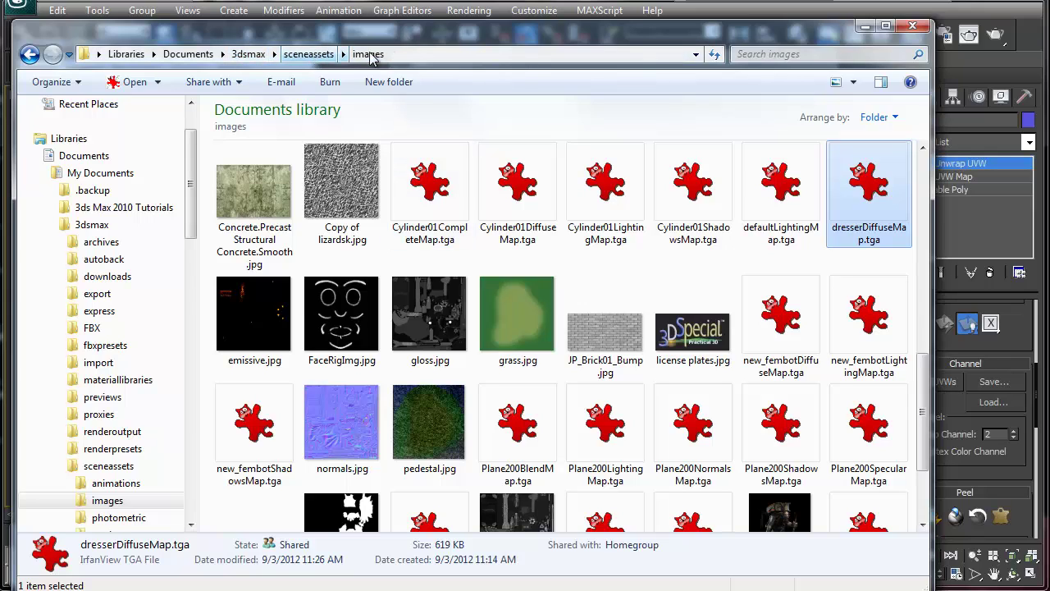
double_click(880, 190)
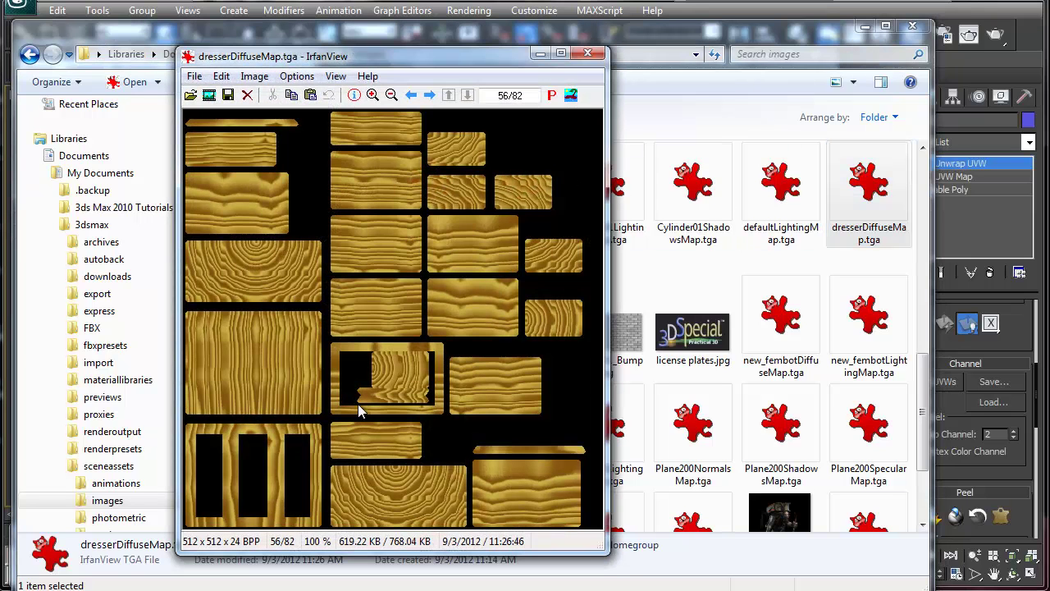
- Minimise the images folder and close the rendered frame showing the baked wood texture
click(866, 29)
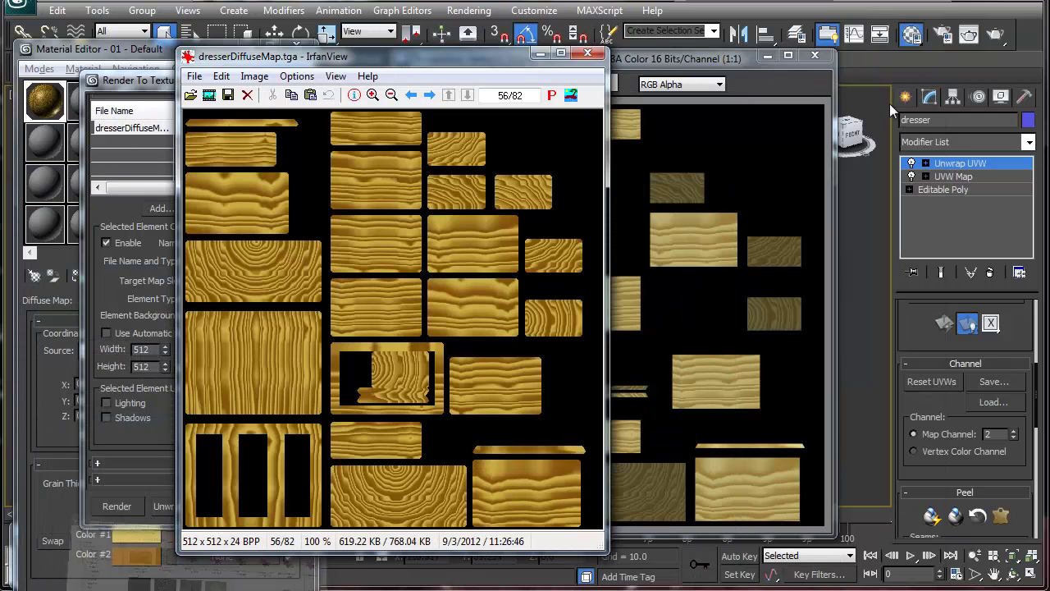
click(813, 57)
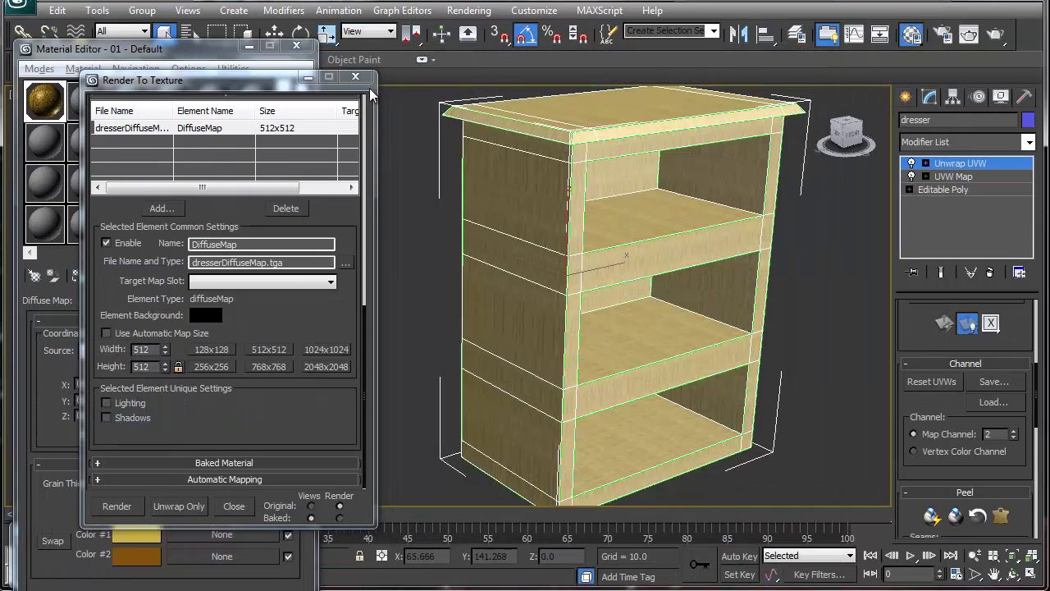
- Close Render To Texture and the Material Editor, then delete the dresser's UVW Map modifier
click(366, 80)
click(297, 46)
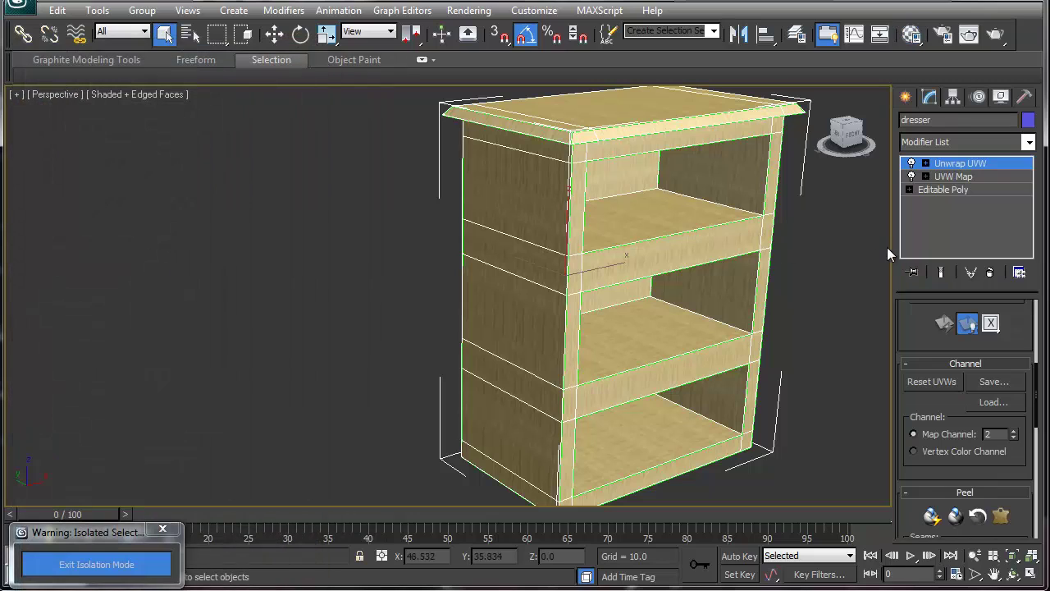
click(953, 176)
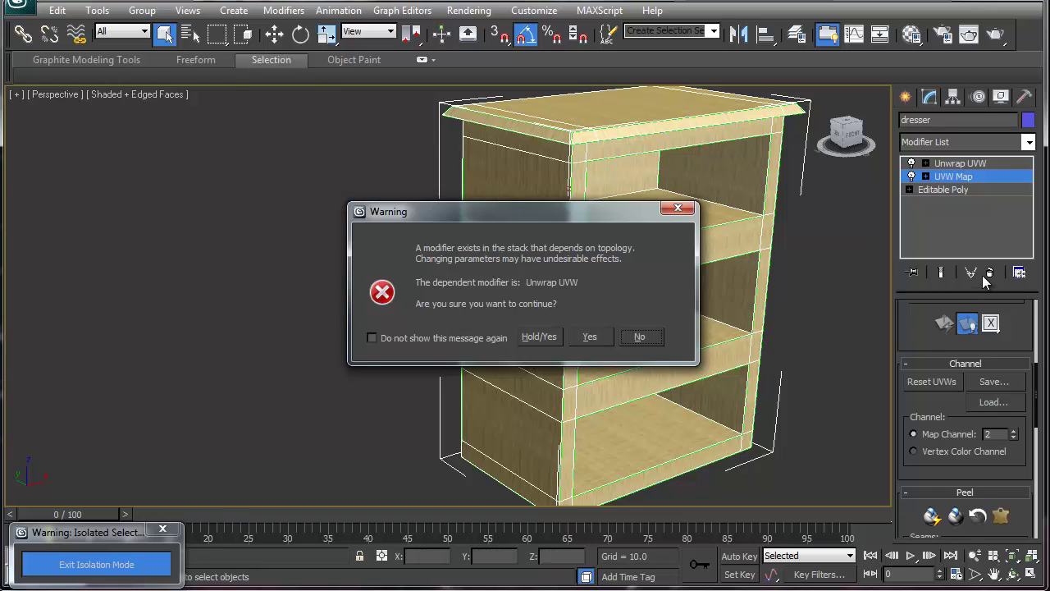
click(586, 336)
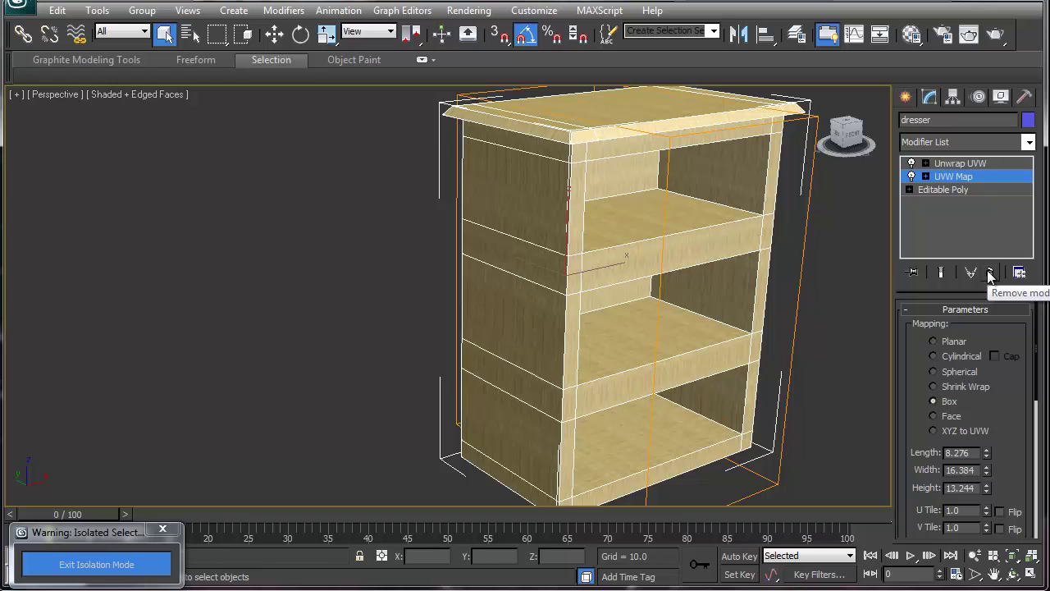
click(990, 272)
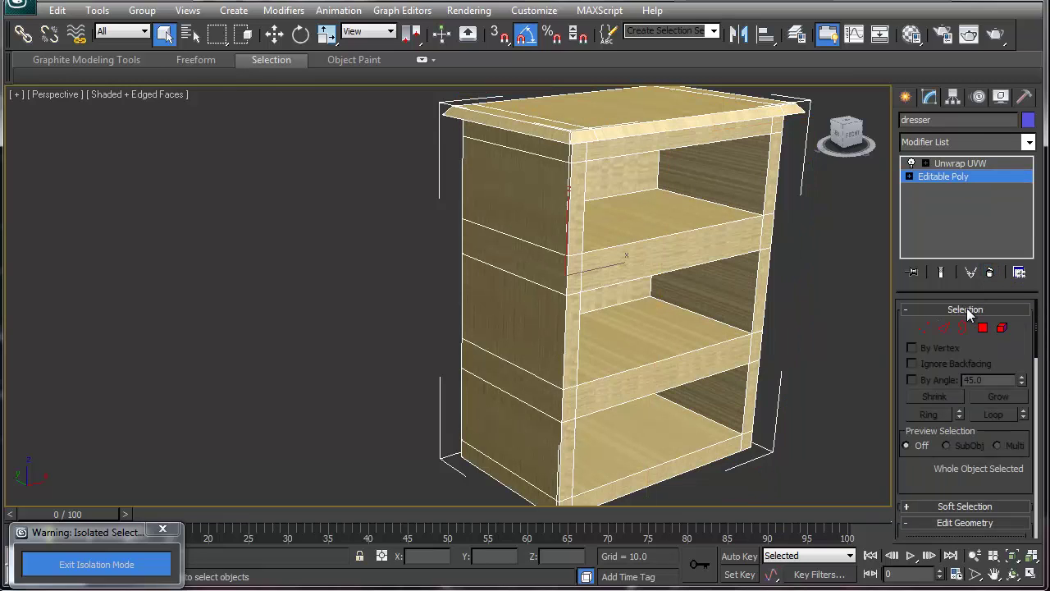
click(956, 166)
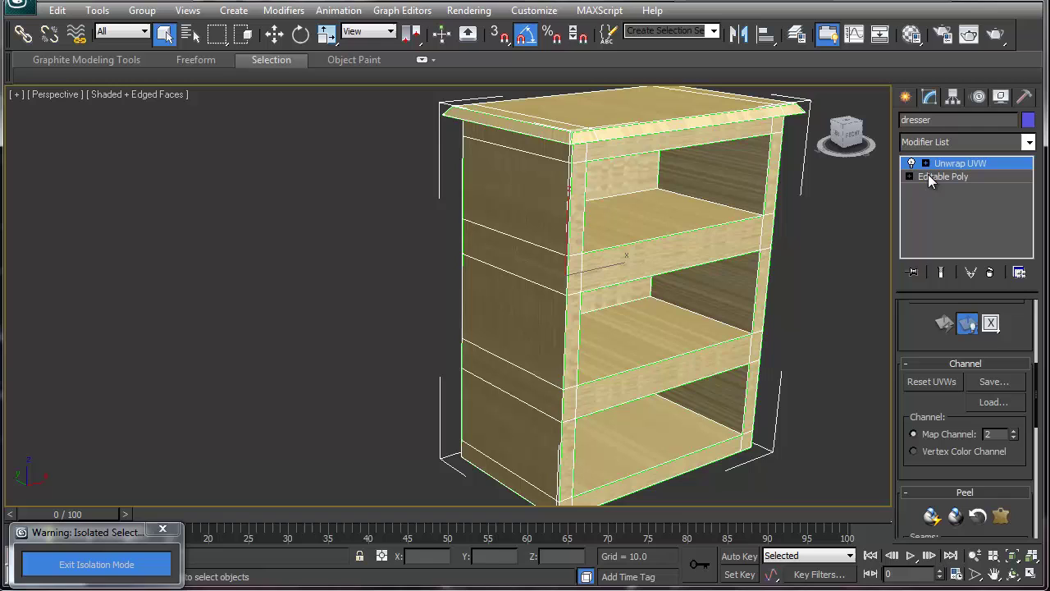
- Make a new material in slot 2 with a dresserDiffuseMap.tga diffuse Bitmap and apply it to the dresser
key(m)
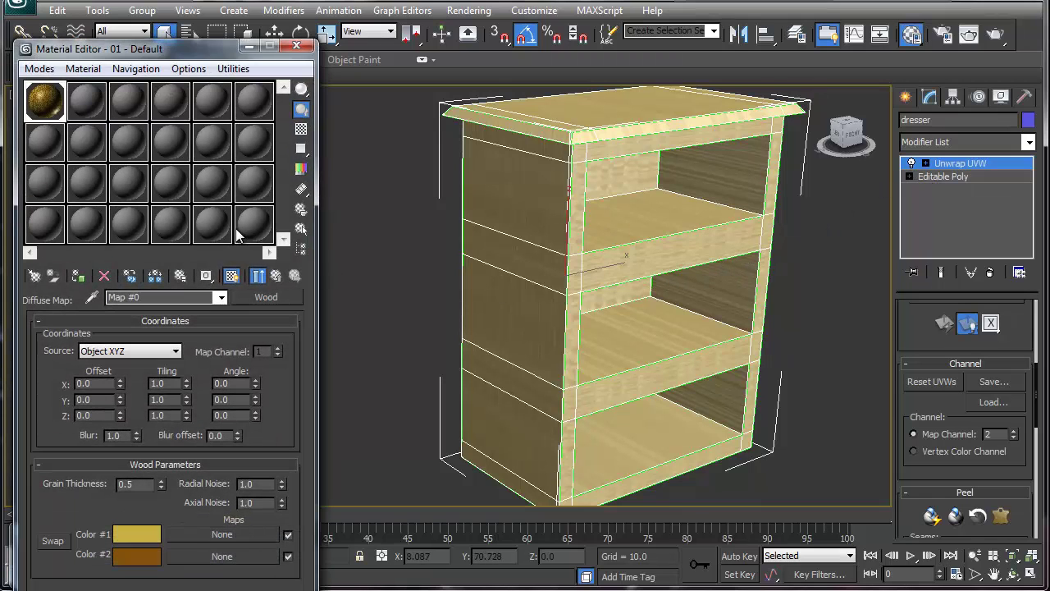
click(82, 95)
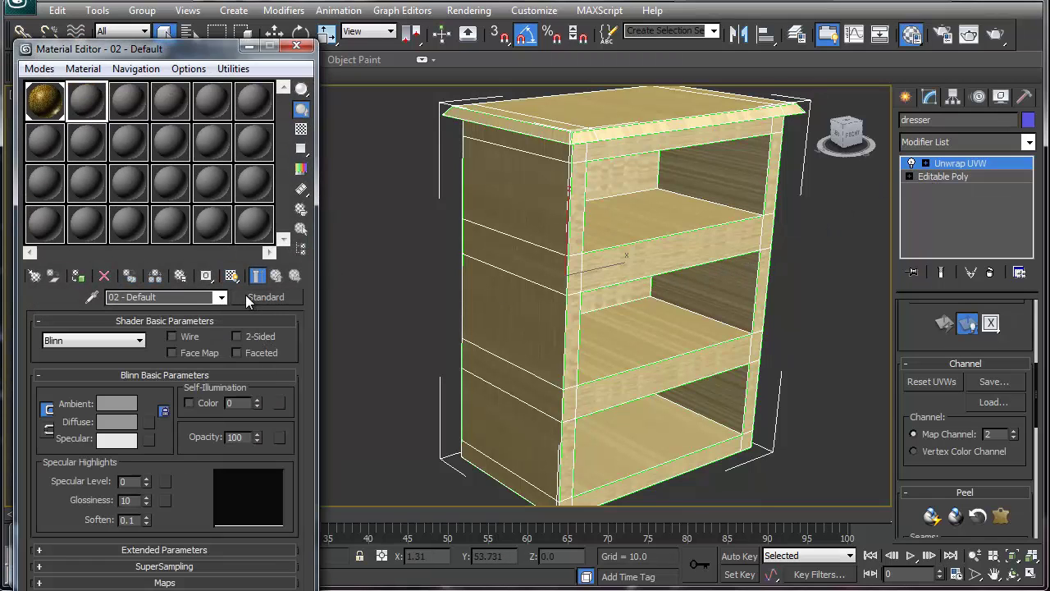
click(148, 421)
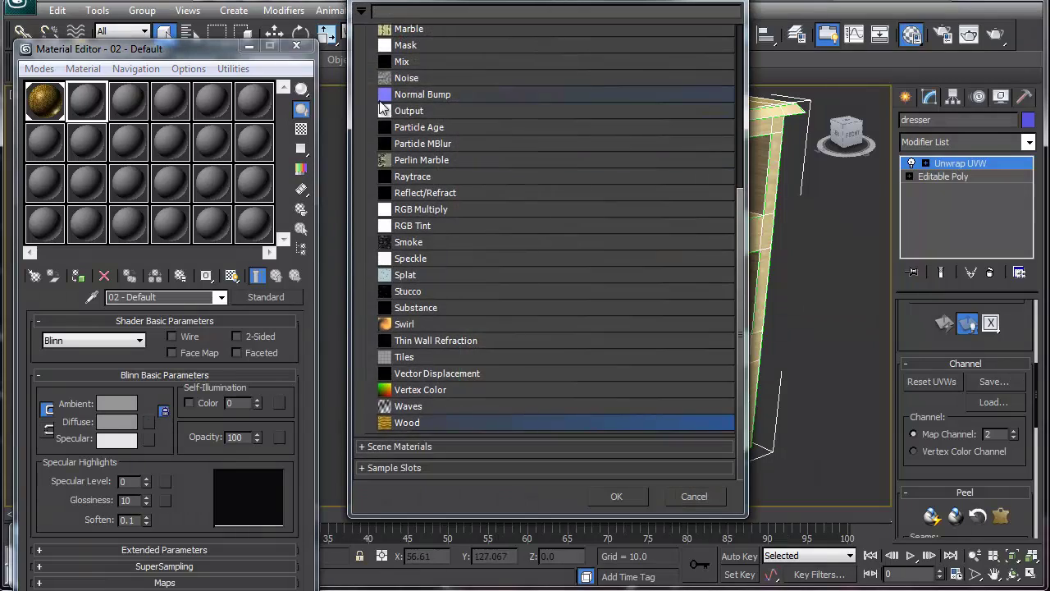
scroll(420, 115, up, 5)
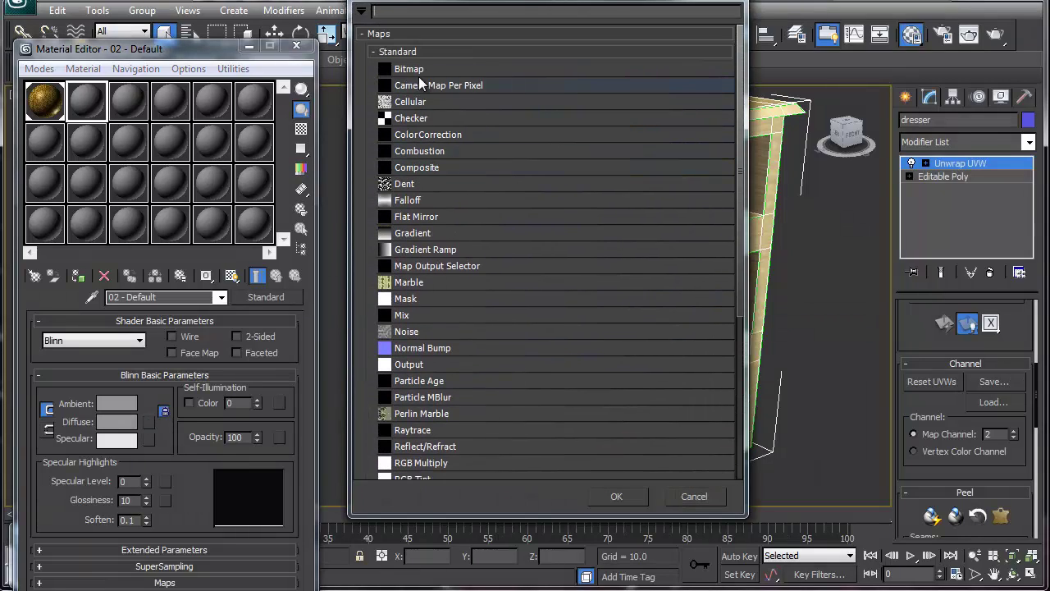
double_click(410, 69)
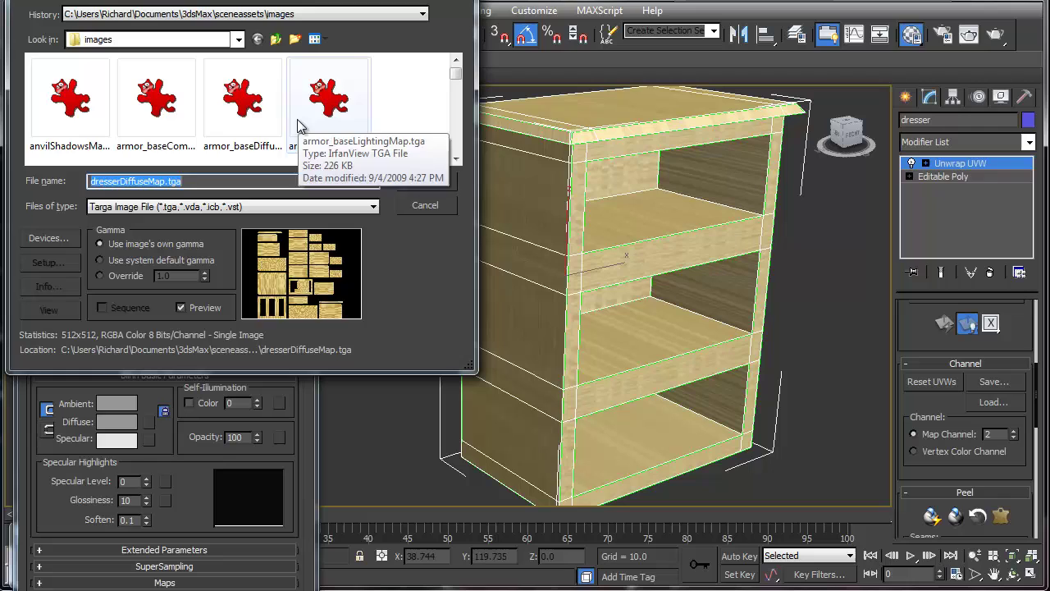
scroll(279, 119, down, 3)
double_click(234, 117)
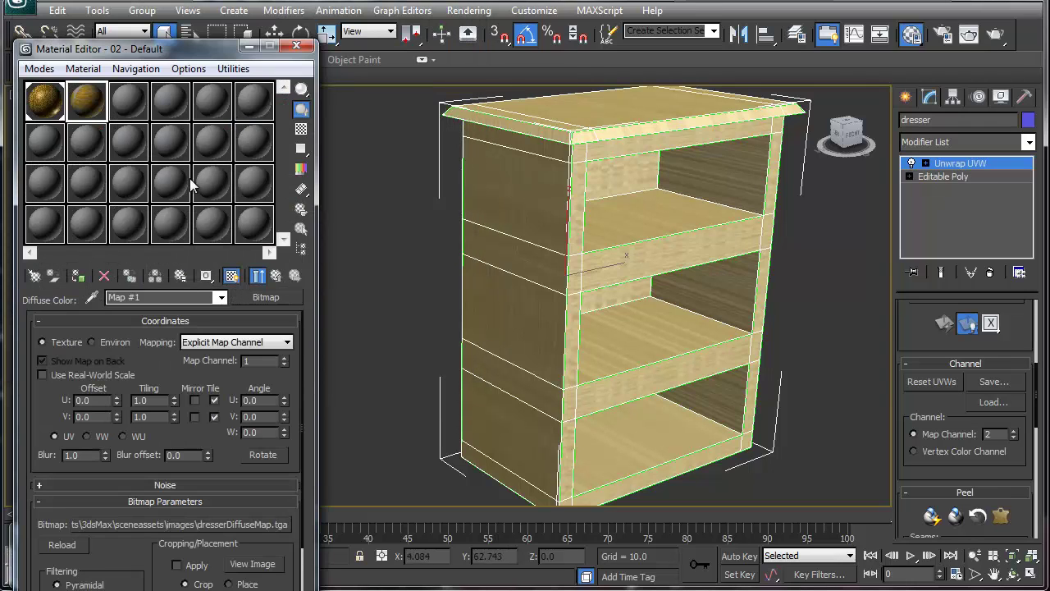
drag(92, 100, 490, 219)
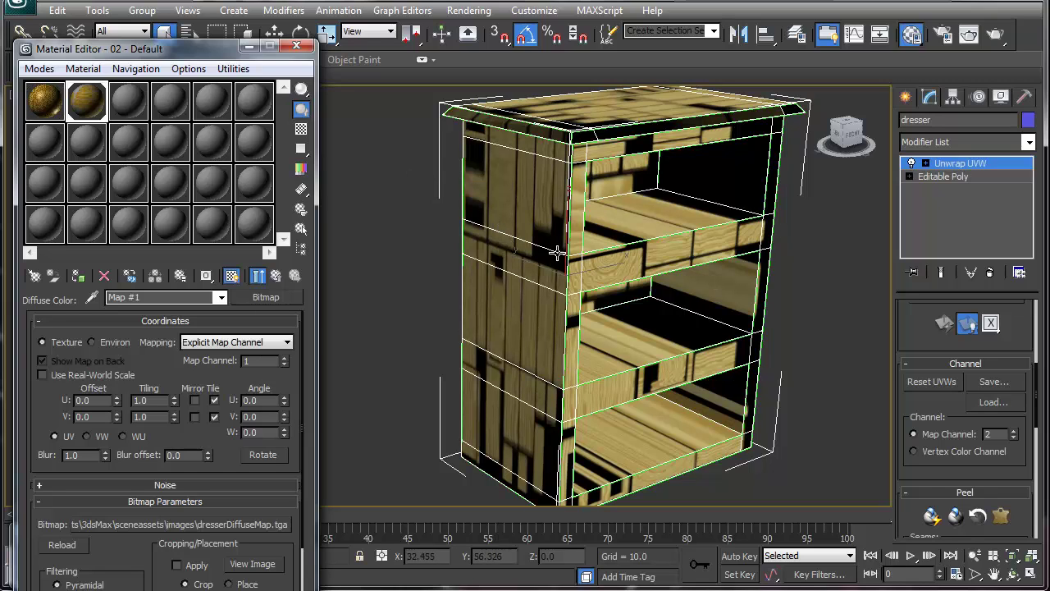
- Switch Unwrap UVW to map channel 1, moving the existing UVs there
click(1015, 439)
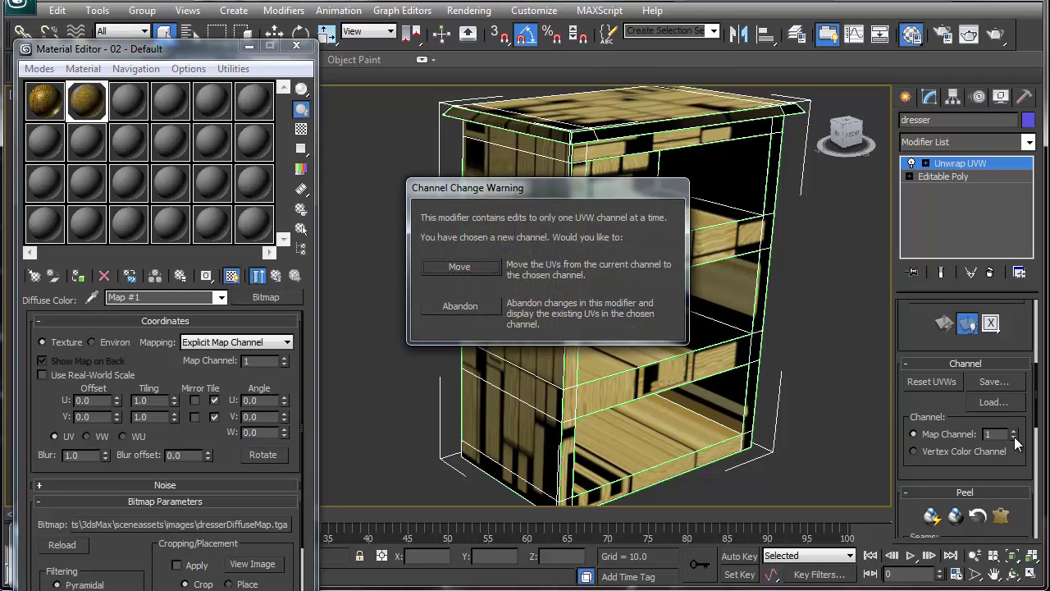
click(460, 264)
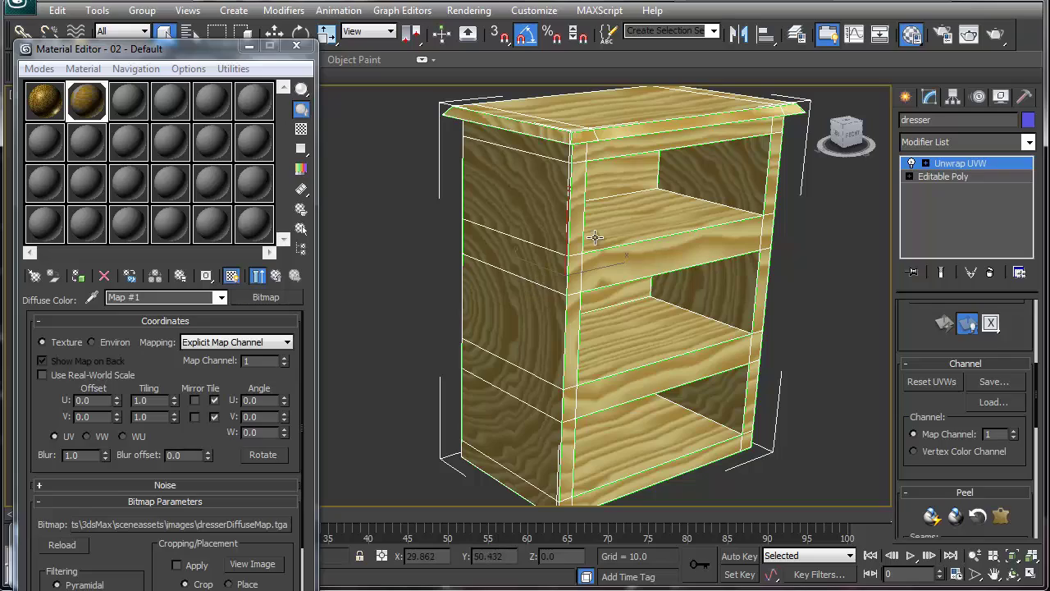
mouse_move(624, 324)
alt+middle_down()
mouse_move(396, 323)
mouse_move(635, 338)
mouse_move(597, 326)
mouse_move(619, 331)
alt+middle_up()
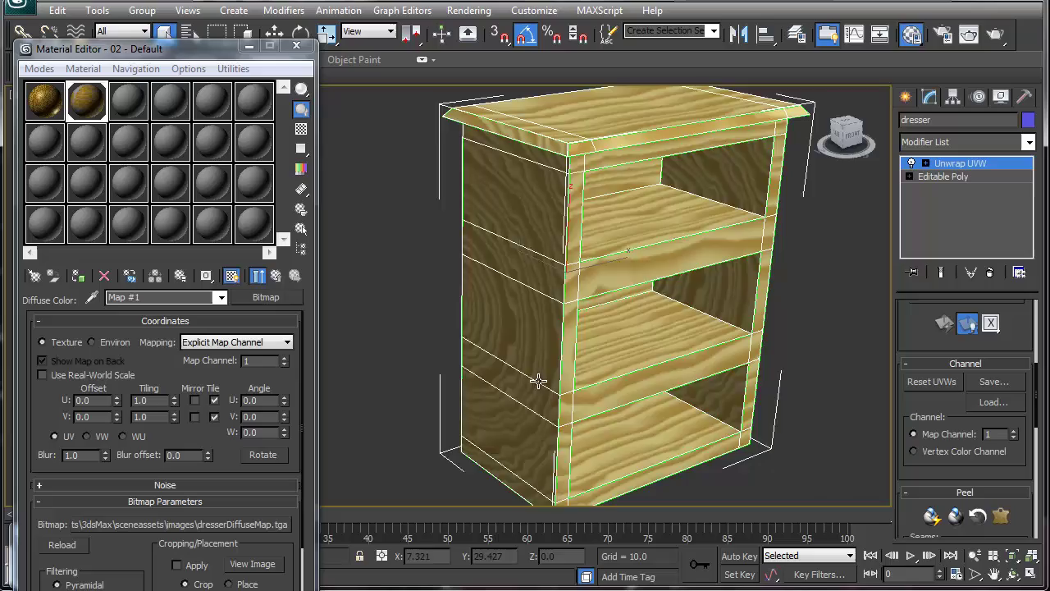
mouse_move(537, 380)
alt+middle_down()
mouse_move(518, 364)
mouse_move(440, 394)
mouse_move(420, 375)
mouse_move(537, 311)
mouse_move(598, 329)
mouse_move(558, 357)
mouse_move(501, 375)
mouse_move(554, 374)
mouse_move(532, 385)
alt+middle_up()
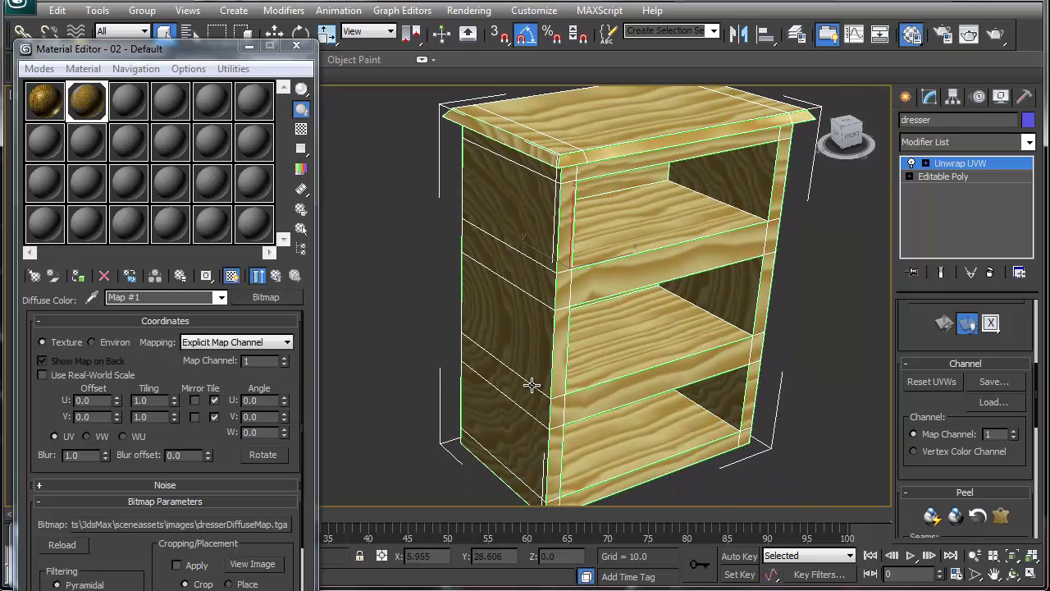
- Render the scene to check the baked wood texture on the dresser
click(995, 34)
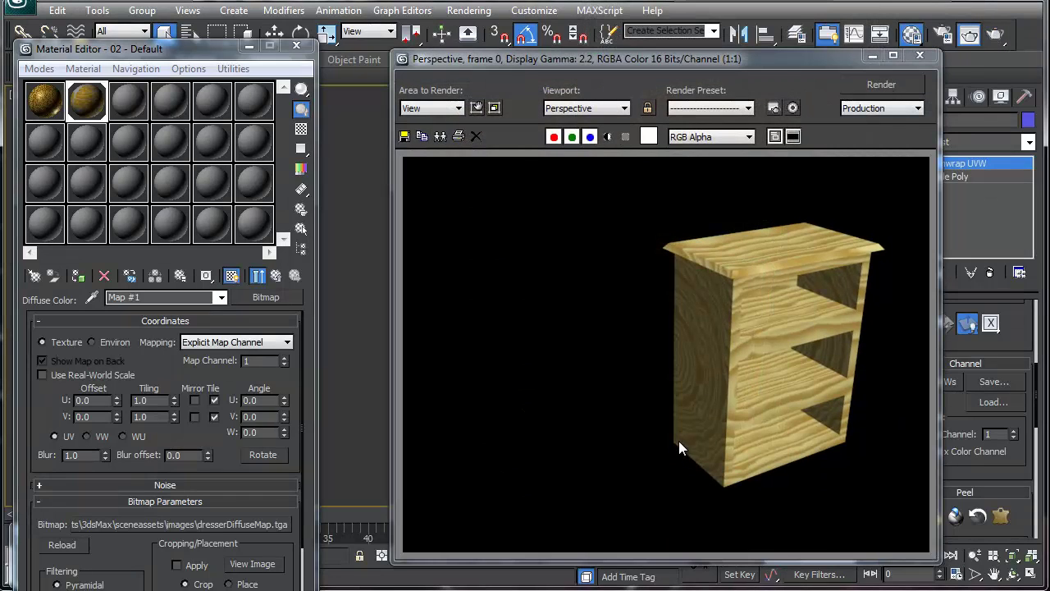
click(920, 55)
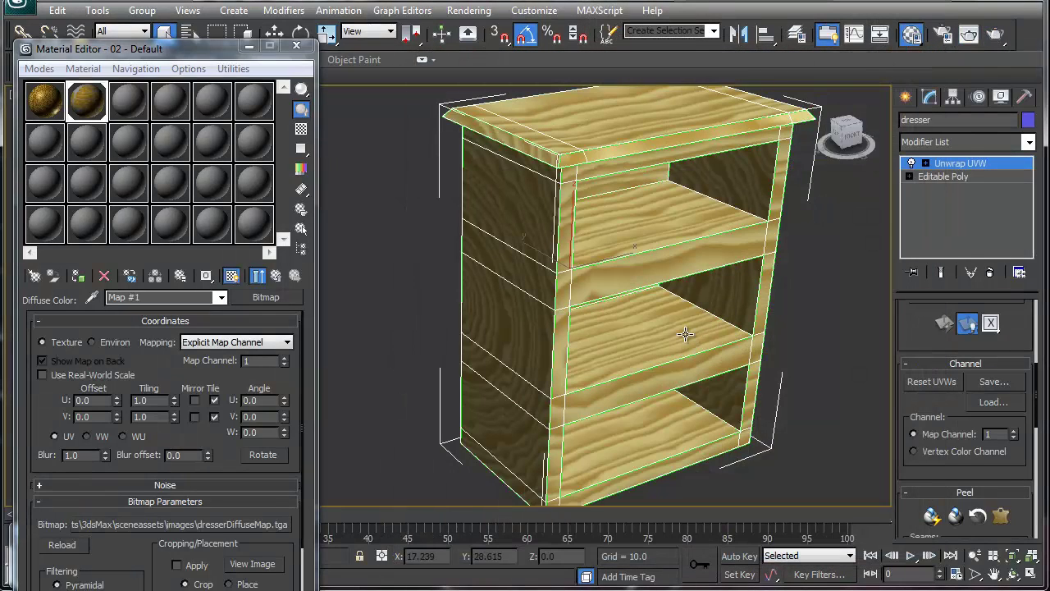
alt+middle_drag(663, 349, 638, 327)
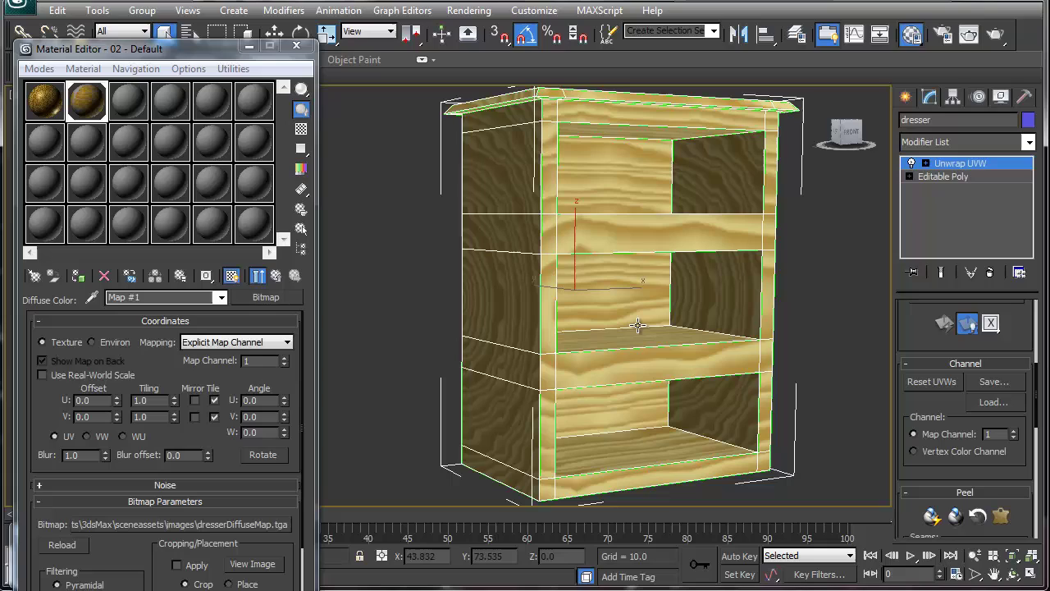